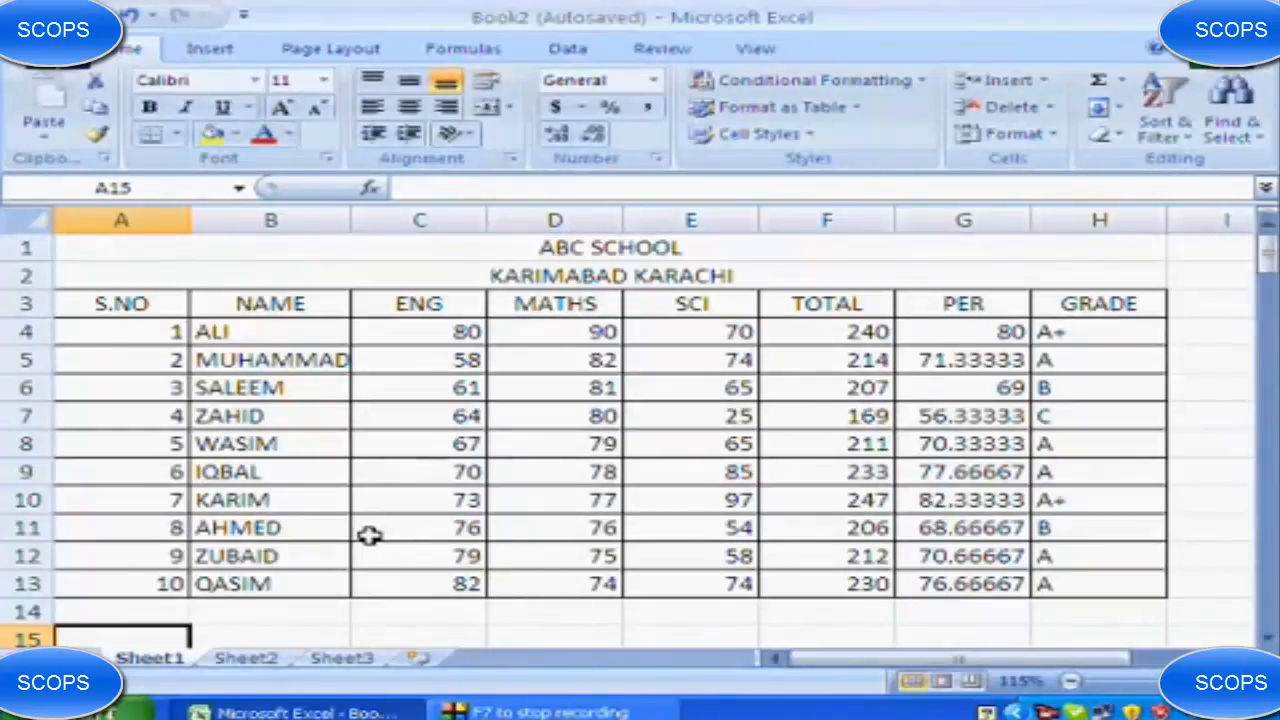
# Examine the first student's marks and the TOTAL, PER and GRADE formulas across row 4.
pyautogui.click(399, 333)
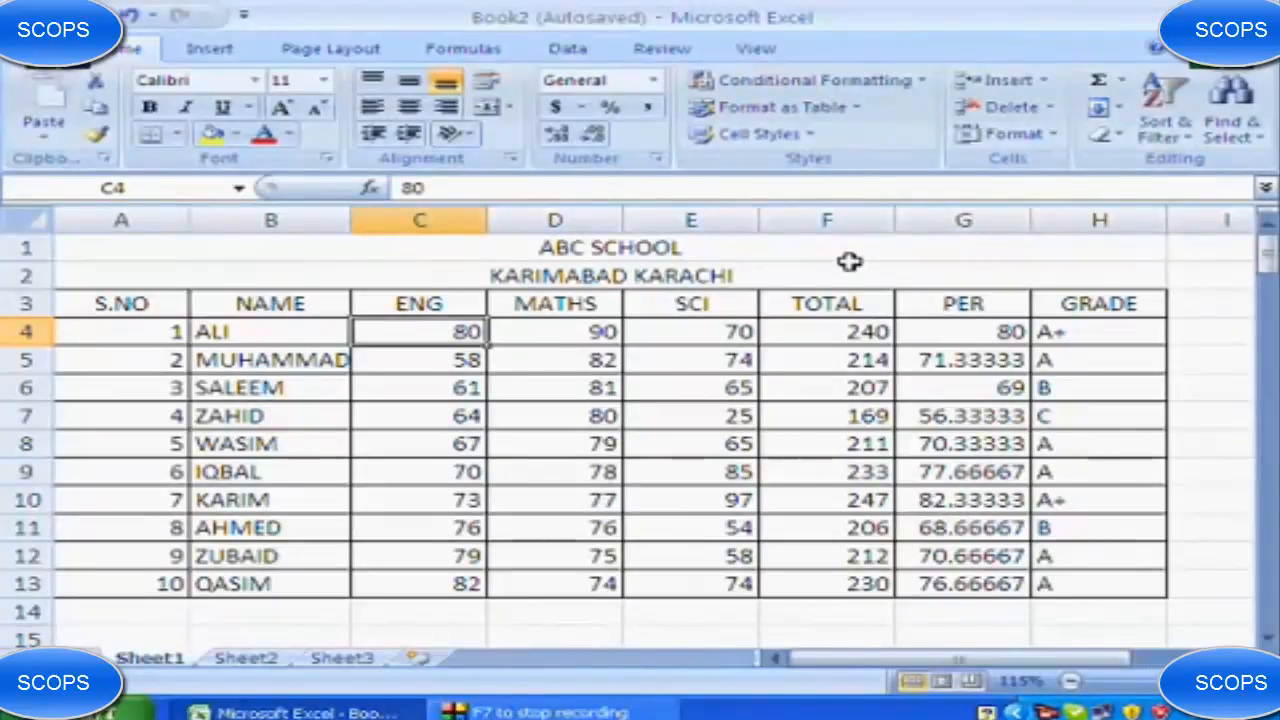
pyautogui.press('Right')
pyautogui.press('Right')
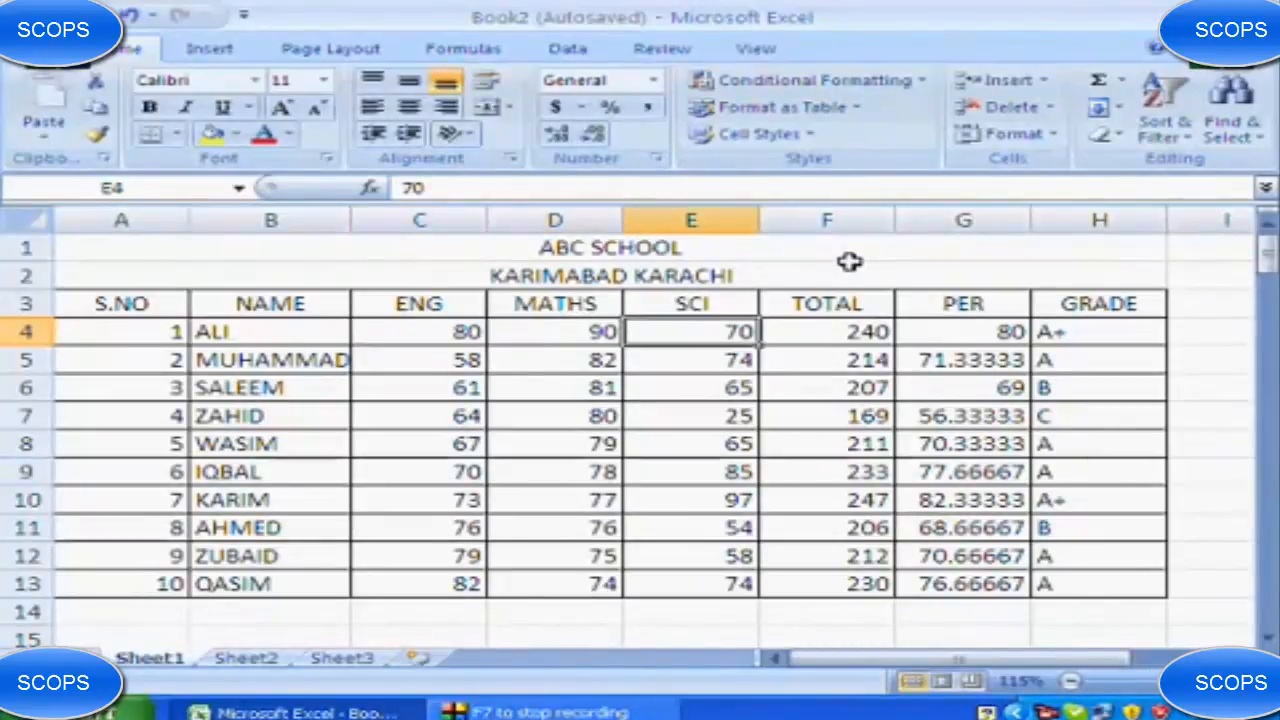
pyautogui.press('Right')
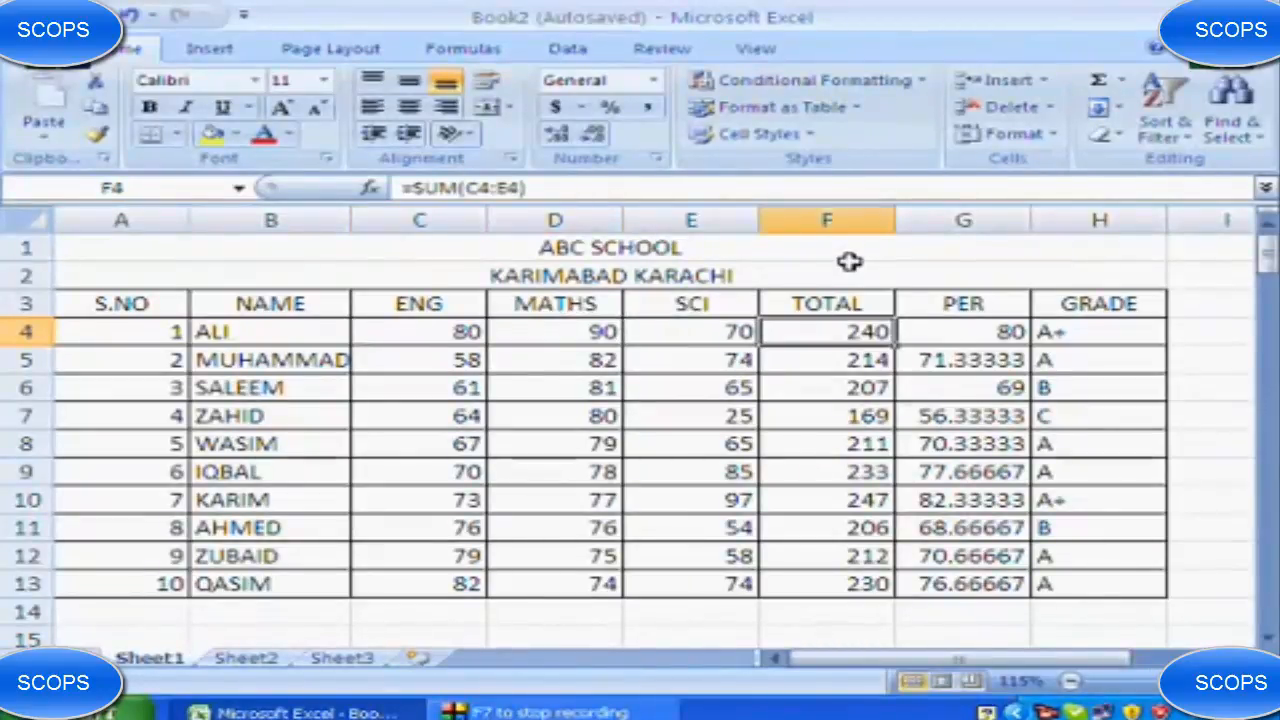
pyautogui.press('Right')
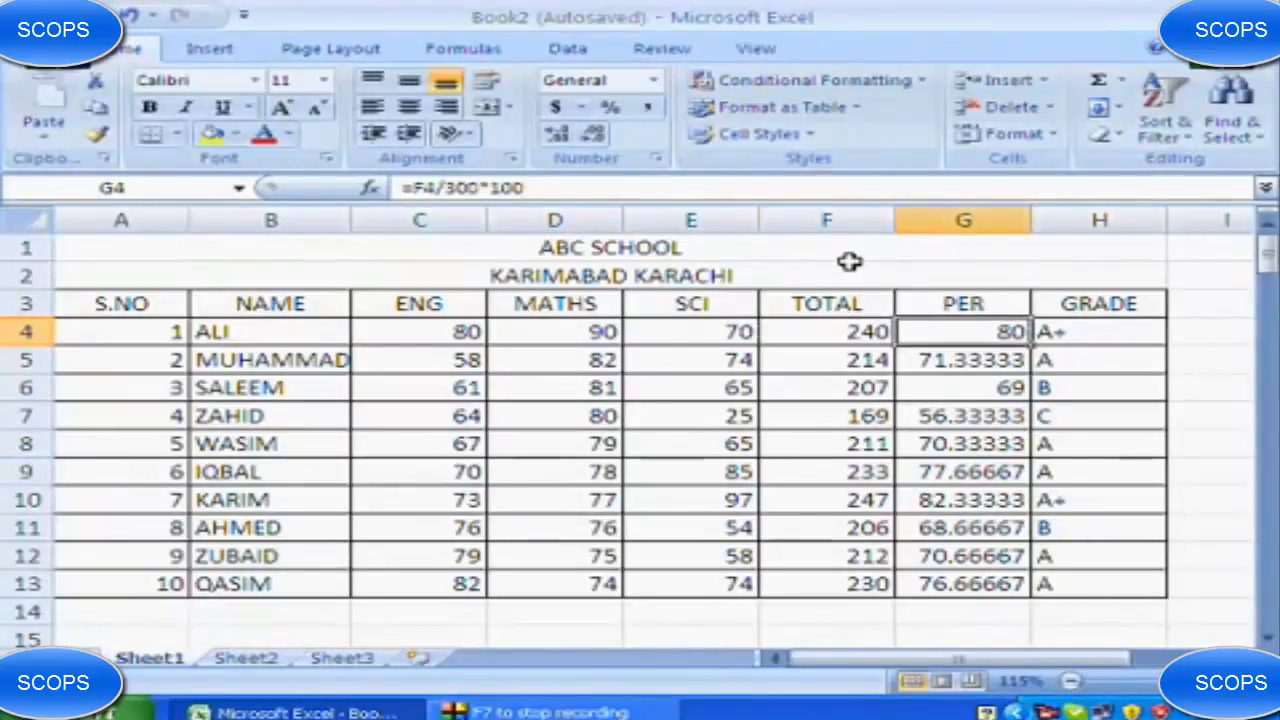
pyautogui.press('Right')
pyautogui.press('Left')
pyautogui.press('Left')
pyautogui.press('Left')
pyautogui.press('Left')
pyautogui.press('Left')
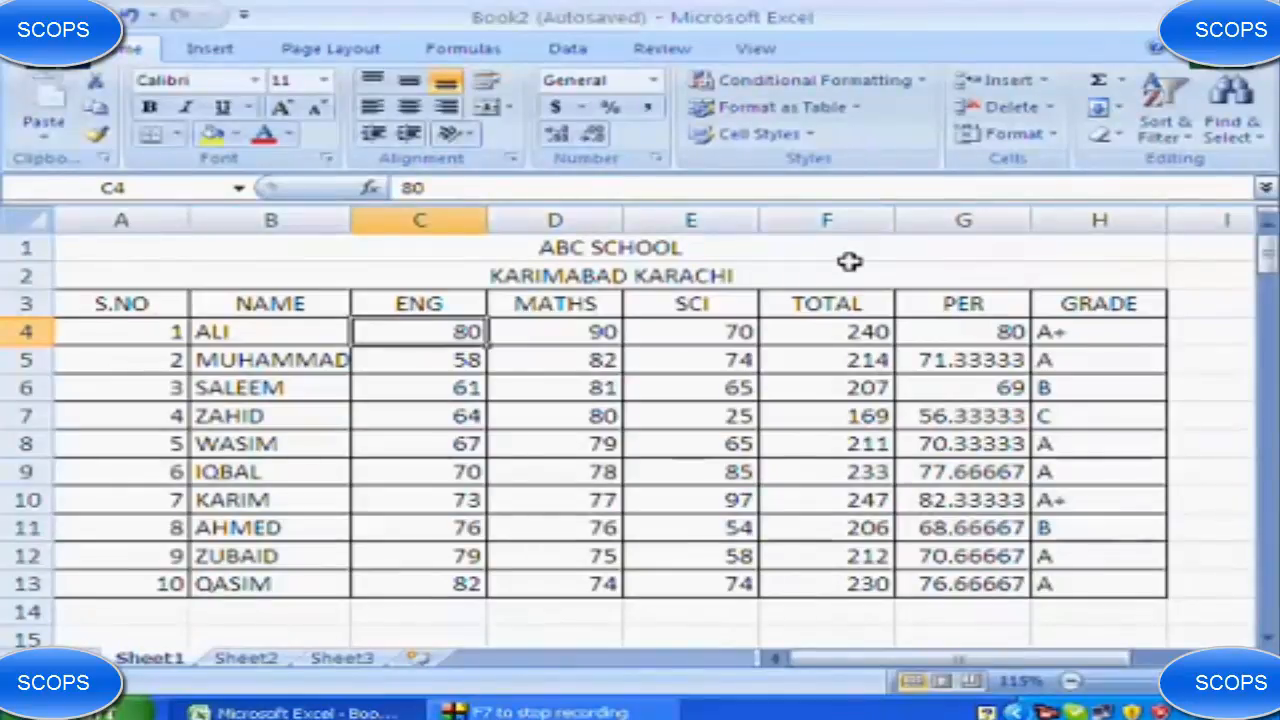
# Set the first student's ENG, MATHS and SCI marks in row 4 to 50 each.
pyautogui.write('50')
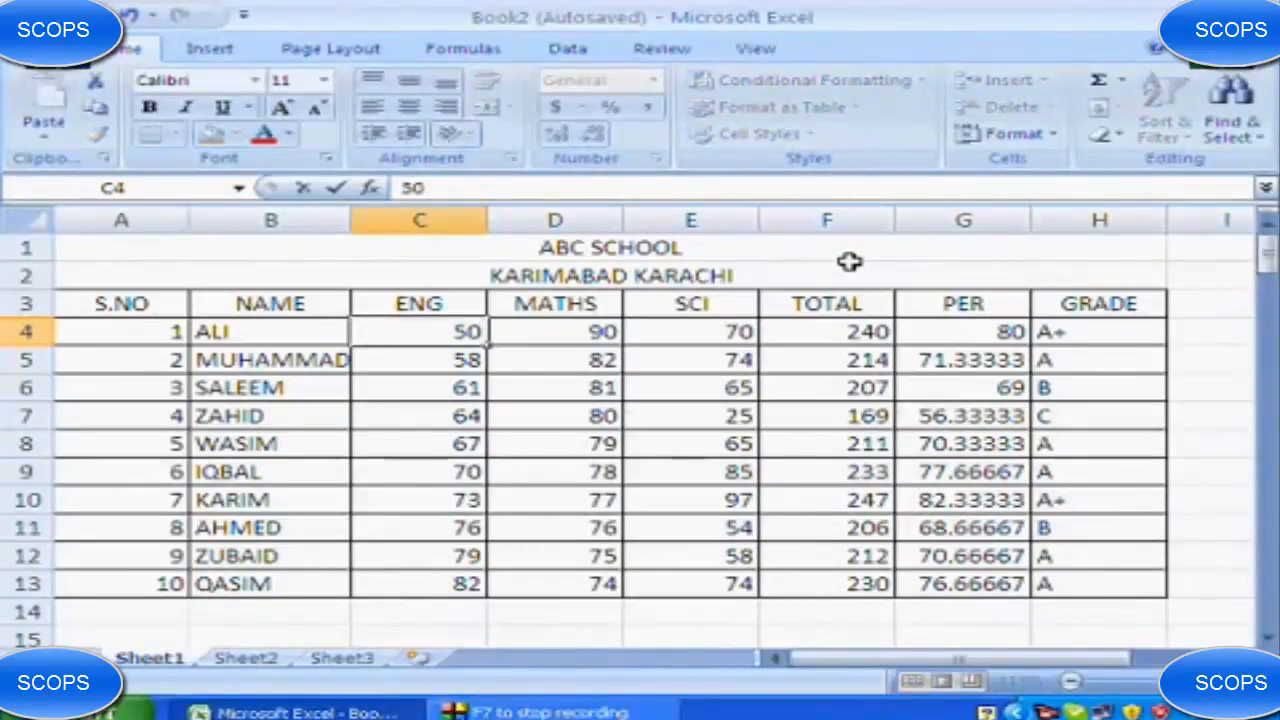
pyautogui.press('Tab')
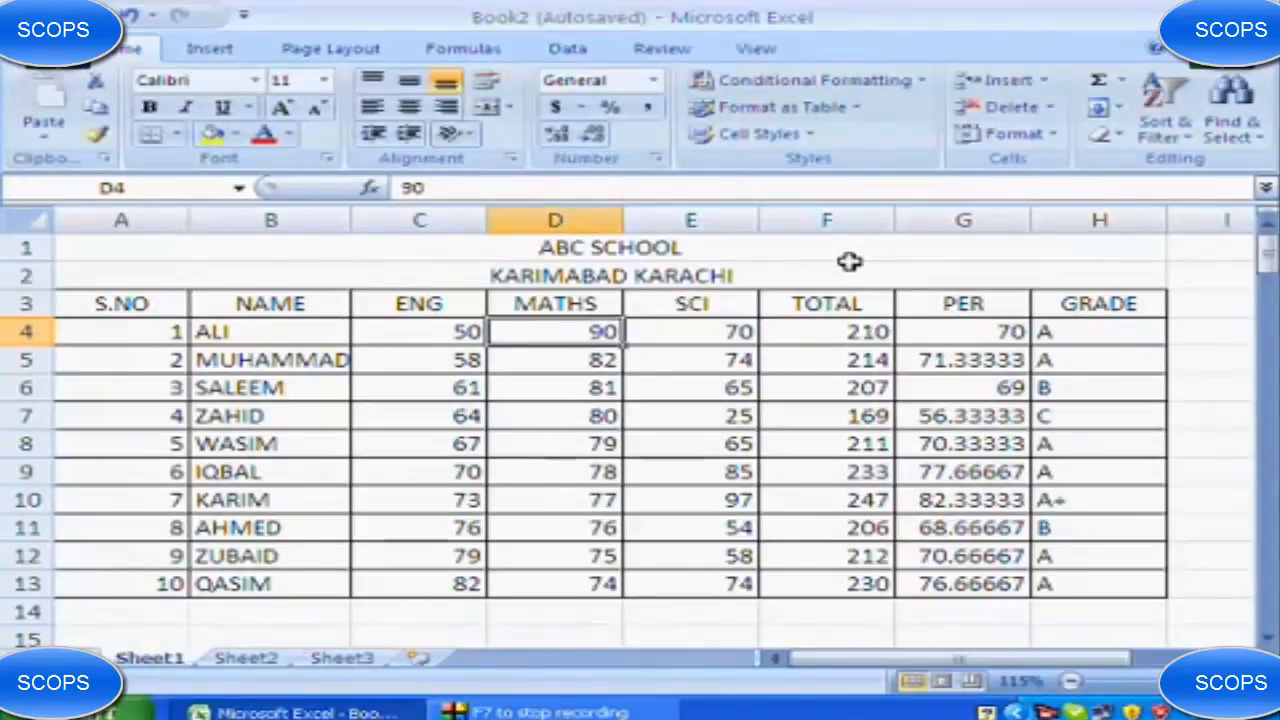
pyautogui.write('50')
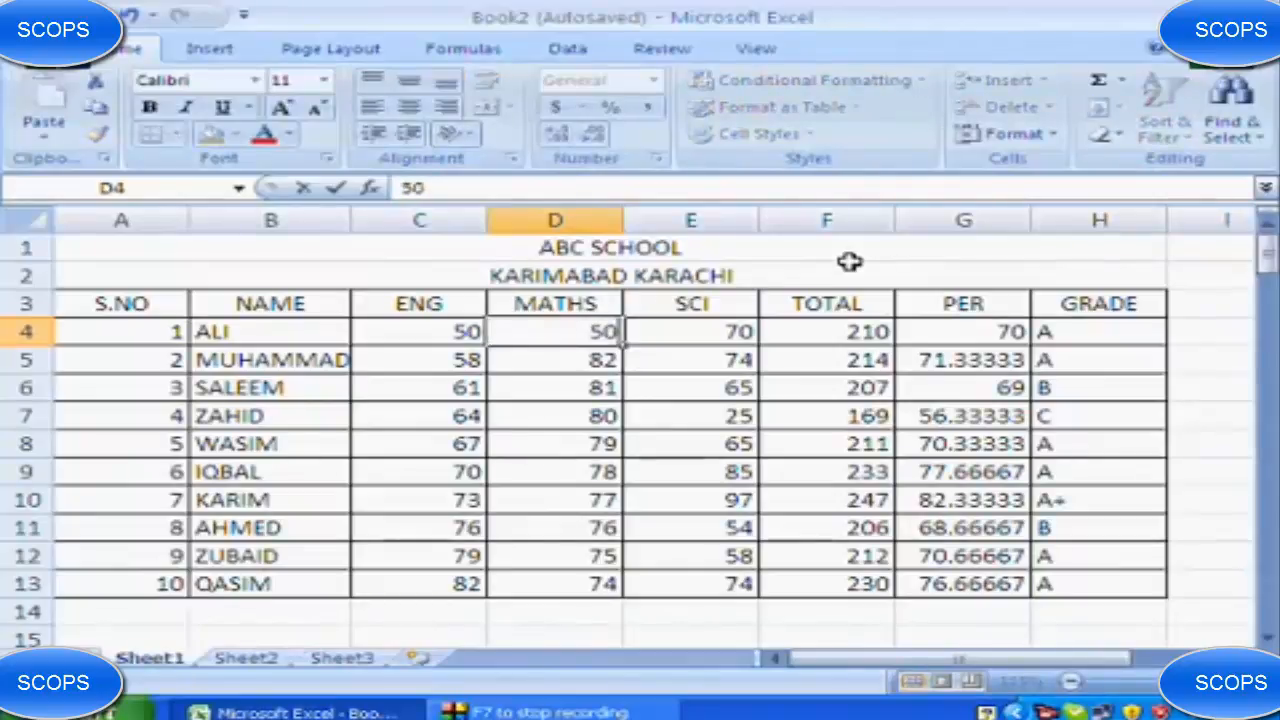
pyautogui.press('Tab')
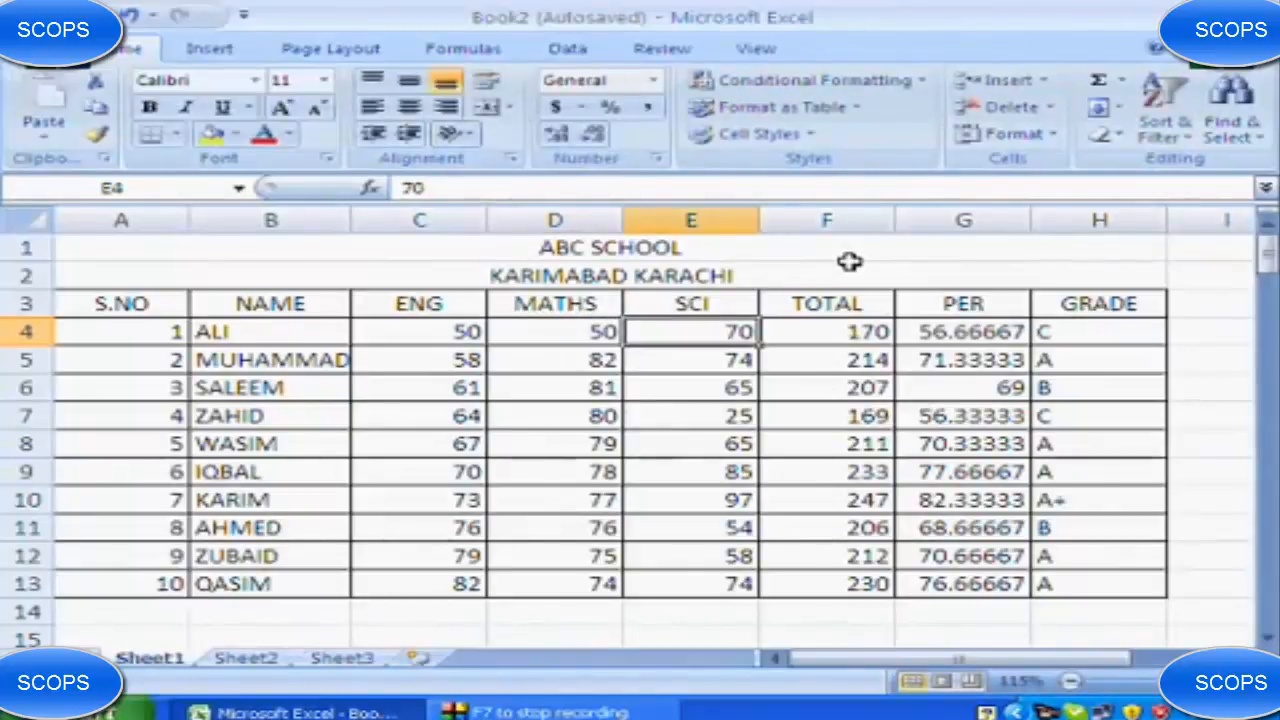
pyautogui.write('50')
pyautogui.press('Tab')
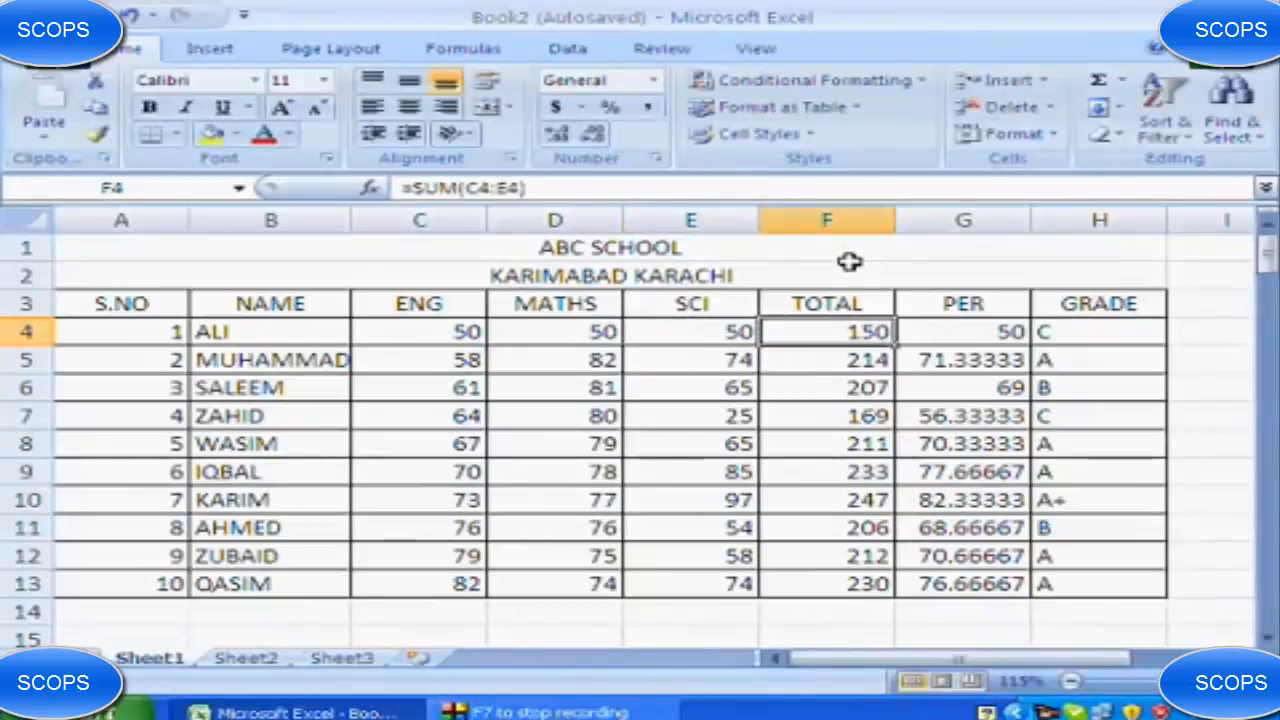
# Change the first student's ENG, MATHS and SCI marks in row 4 to 90 each.
pyautogui.press('Left')
pyautogui.press('Left')
pyautogui.press('Left')
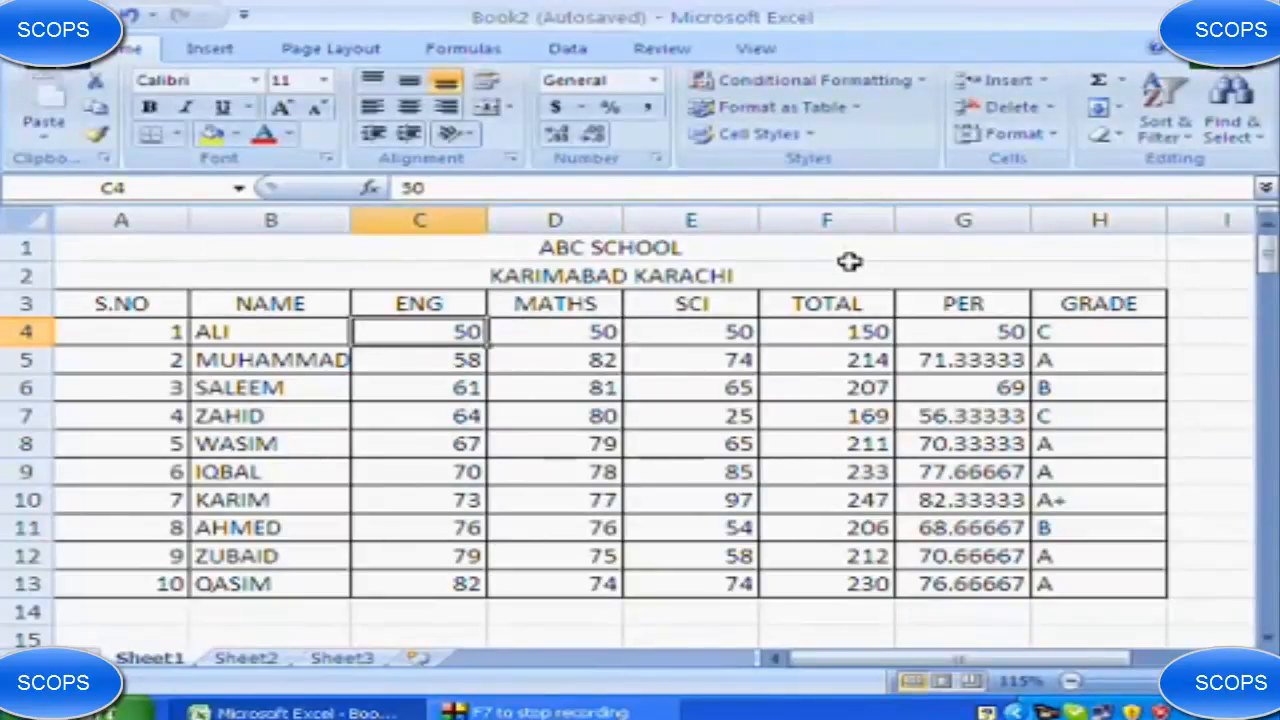
pyautogui.write('90')
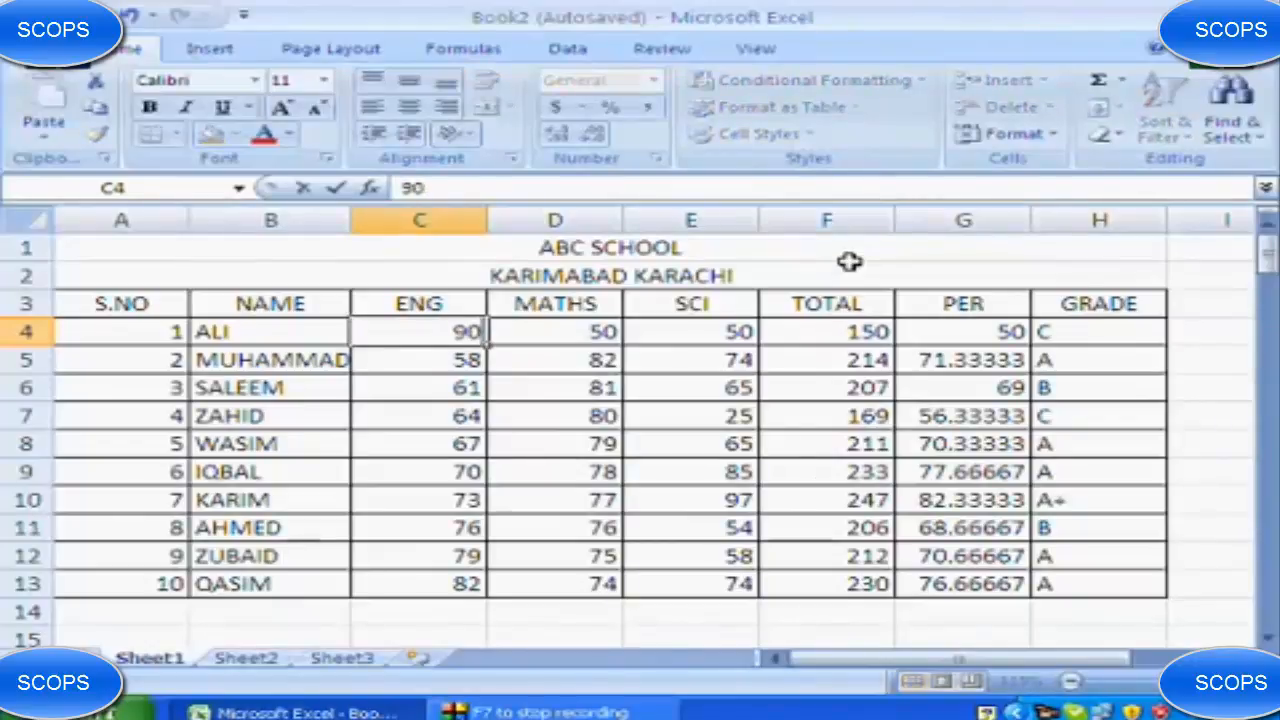
pyautogui.press('Tab')
pyautogui.write('90')
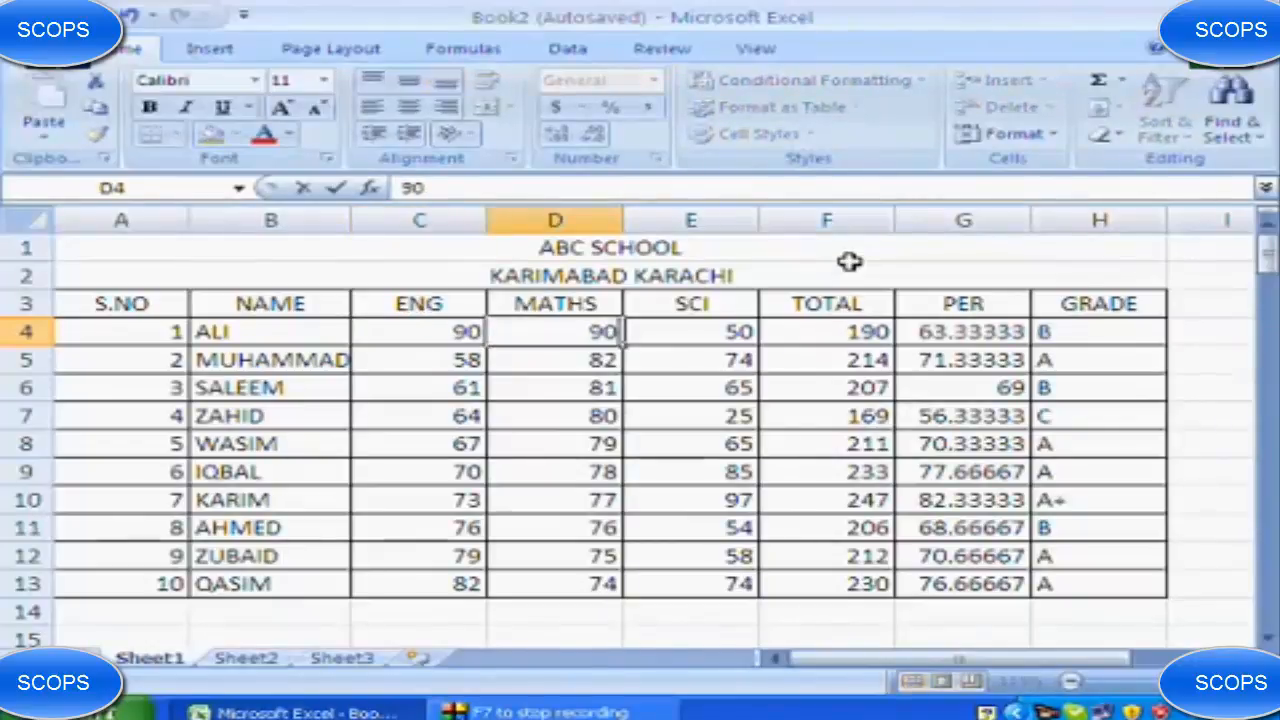
pyautogui.press('Tab')
pyautogui.write('90')
pyautogui.press('Tab')
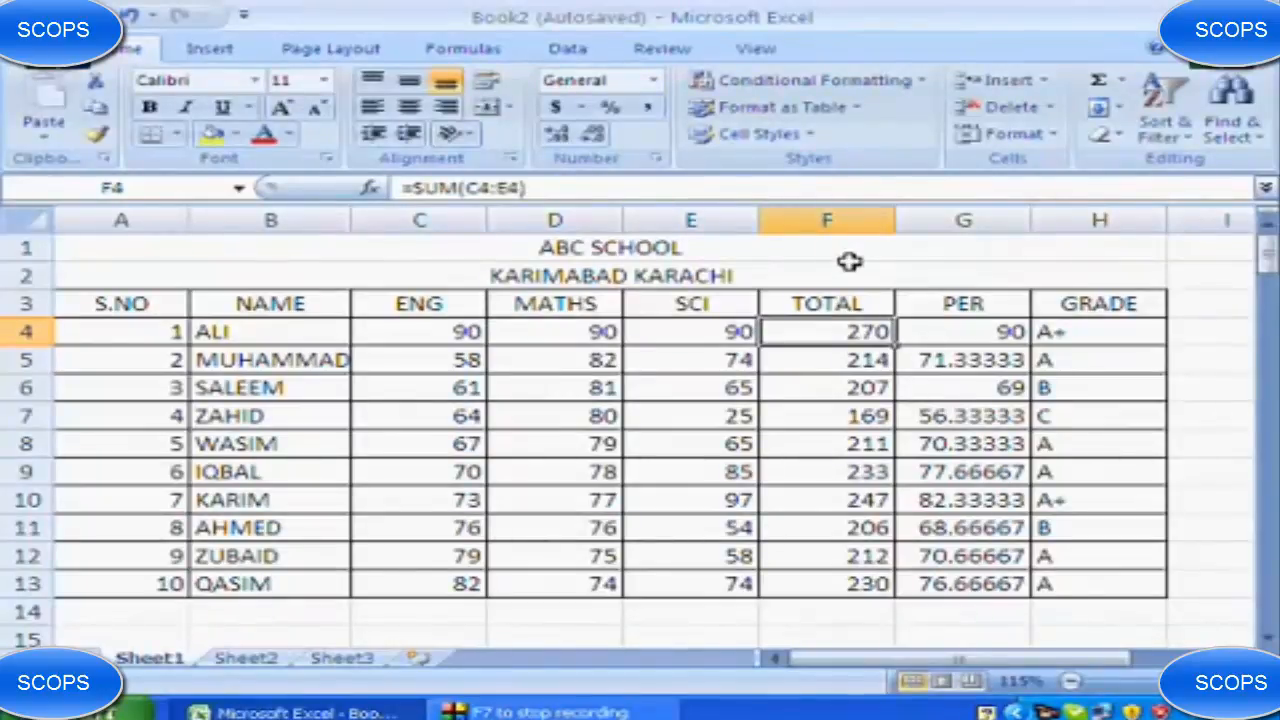
# Clear all student names and subject marks in the range B4:E13.
pyautogui.press('Left')
pyautogui.press('Left')
pyautogui.press('Left')
pyautogui.press('Left')
pyautogui.press('Left')
pyautogui.press('Right')
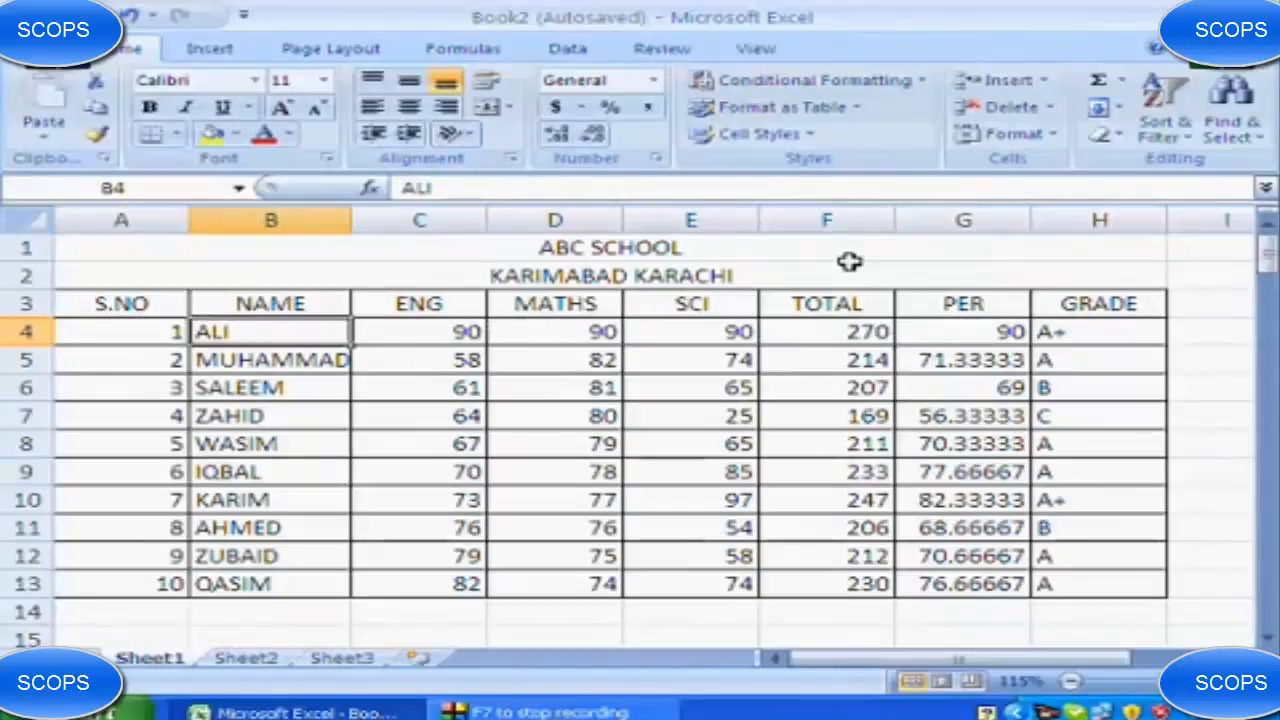
pyautogui.hotkey('shift', 'Right')
pyautogui.hotkey('shift', 'Right')
pyautogui.hotkey('shift', 'Right')
pyautogui.hotkey('ctrl', 'shift', 'Down')
pyautogui.press('Delete')
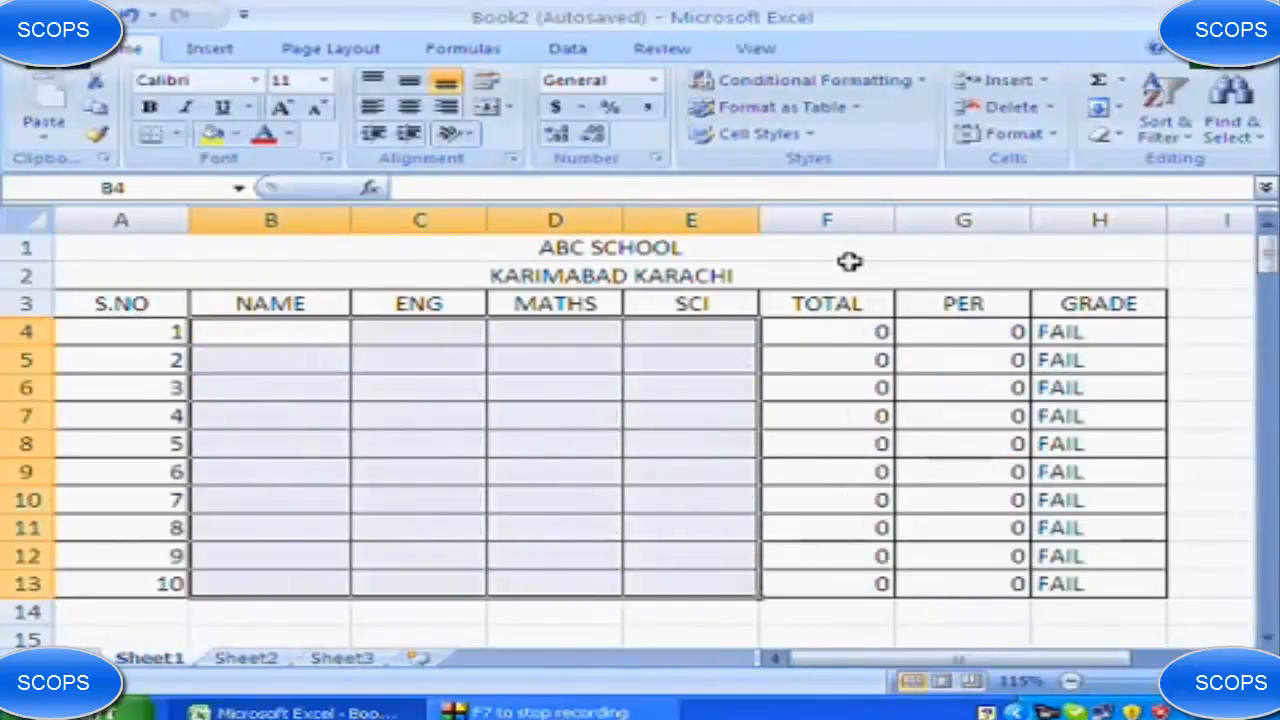
# Review the emptied mark sheet and check the formula cells in row 4 under TOTAL, PER and GRADE.
pyautogui.press('Down')
pyautogui.press('Up')
pyautogui.press('Up')
pyautogui.press('Up')
pyautogui.press('Up')
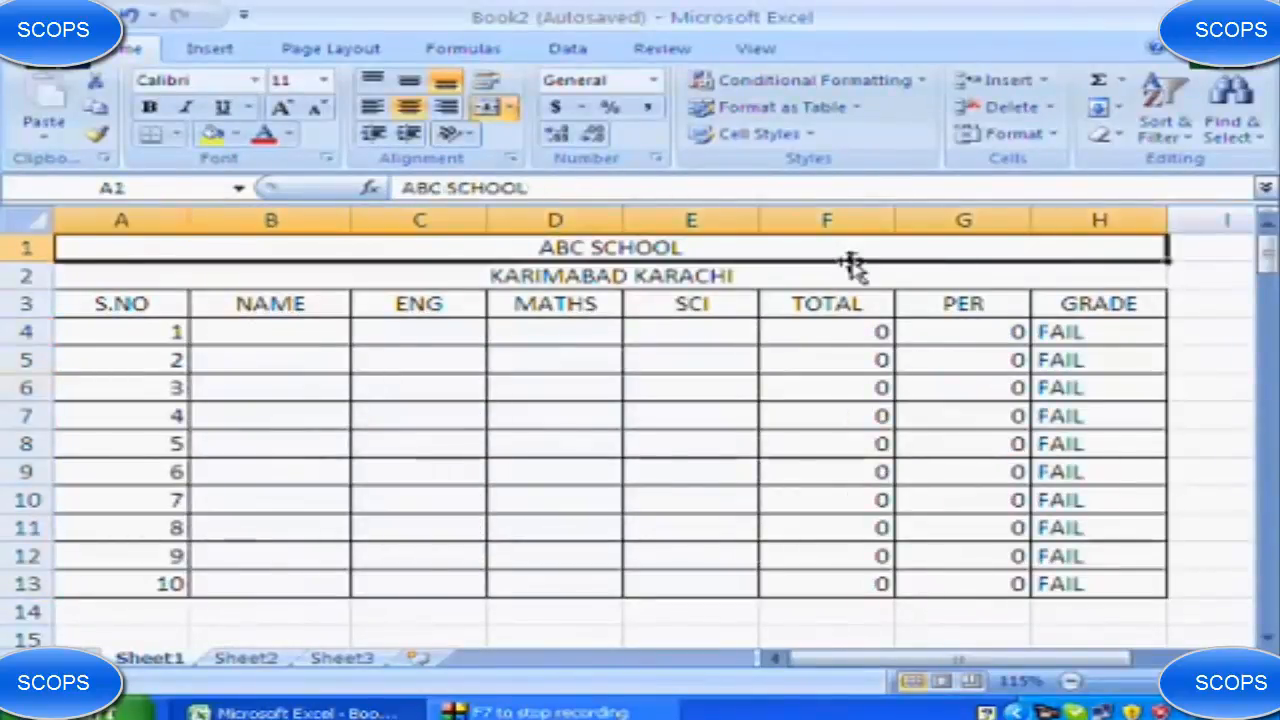
pyautogui.press('Down')
pyautogui.press('Down')
pyautogui.press('Down')
pyautogui.press('Right')
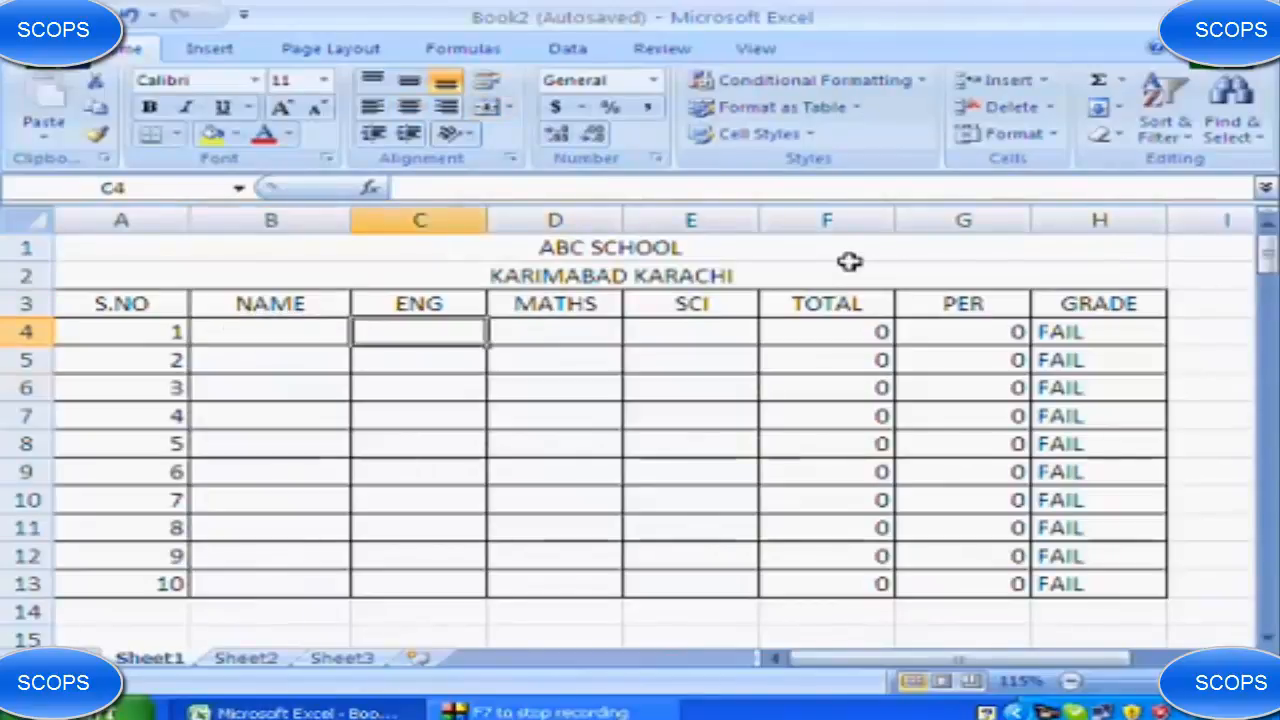
pyautogui.press('Right')
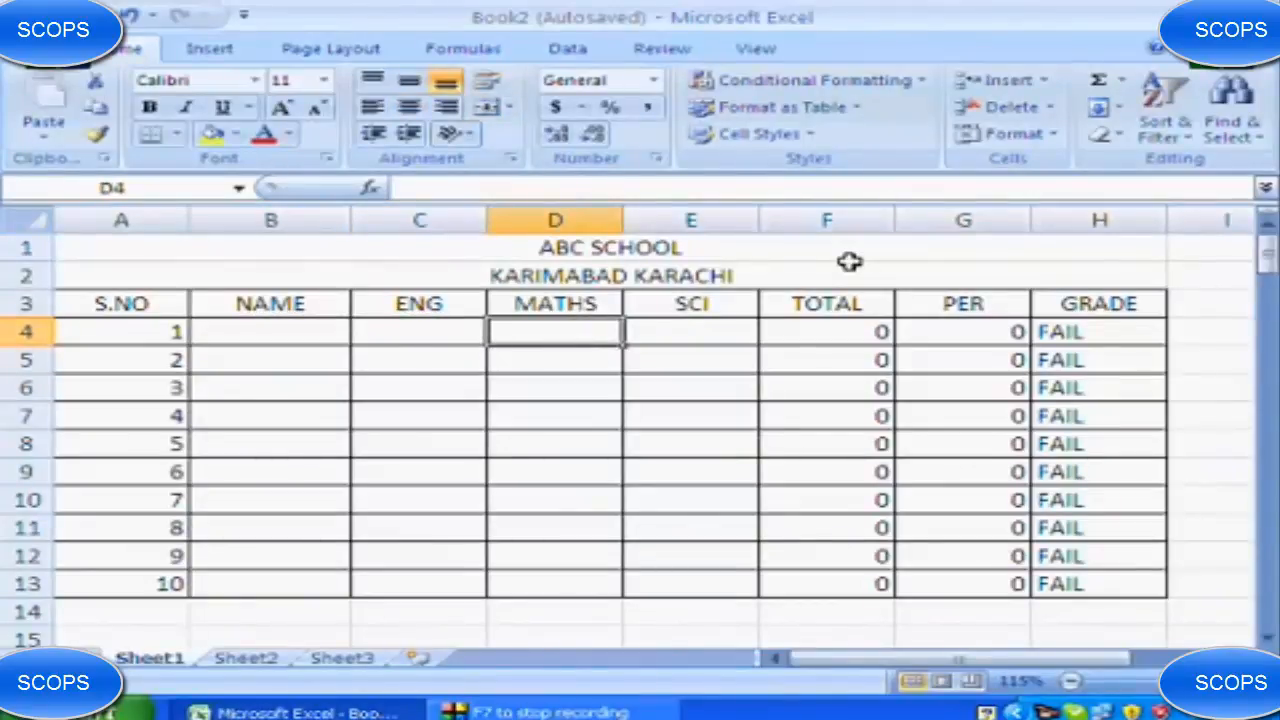
pyautogui.press('Right')
pyautogui.press('Right')
pyautogui.press('Right')
pyautogui.press('Right')
pyautogui.press('Left')
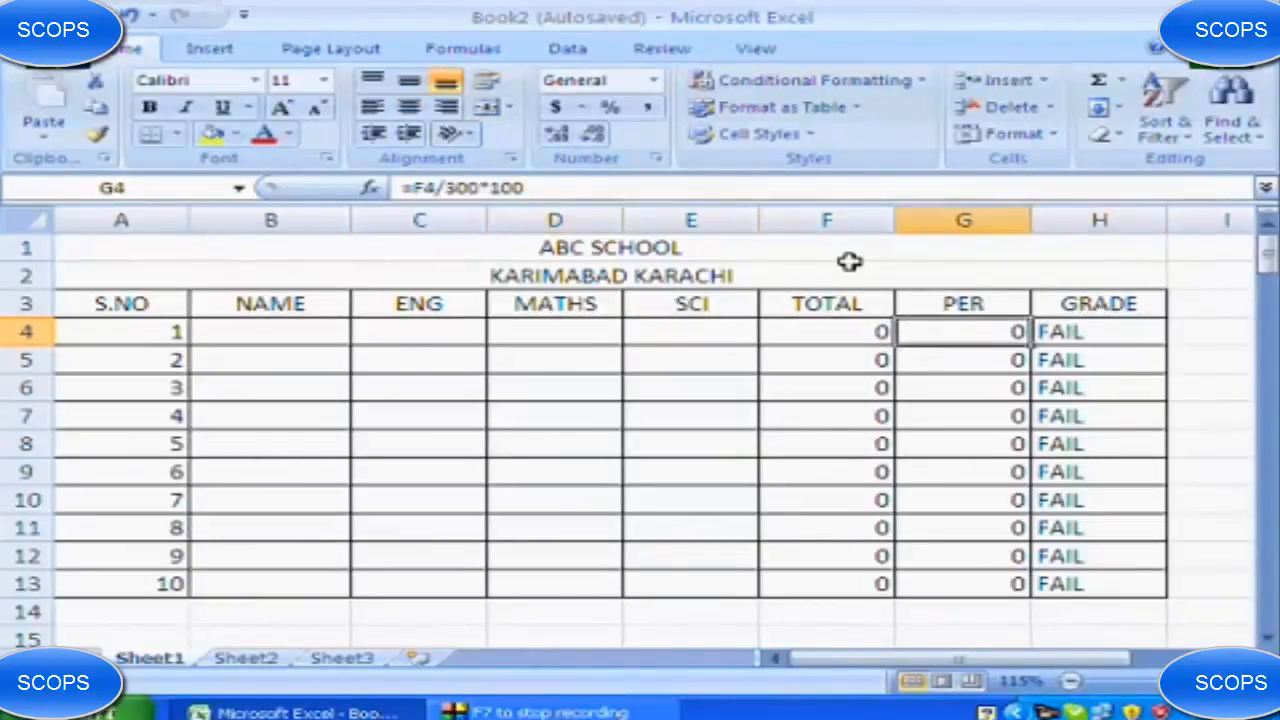
pyautogui.press('Left')
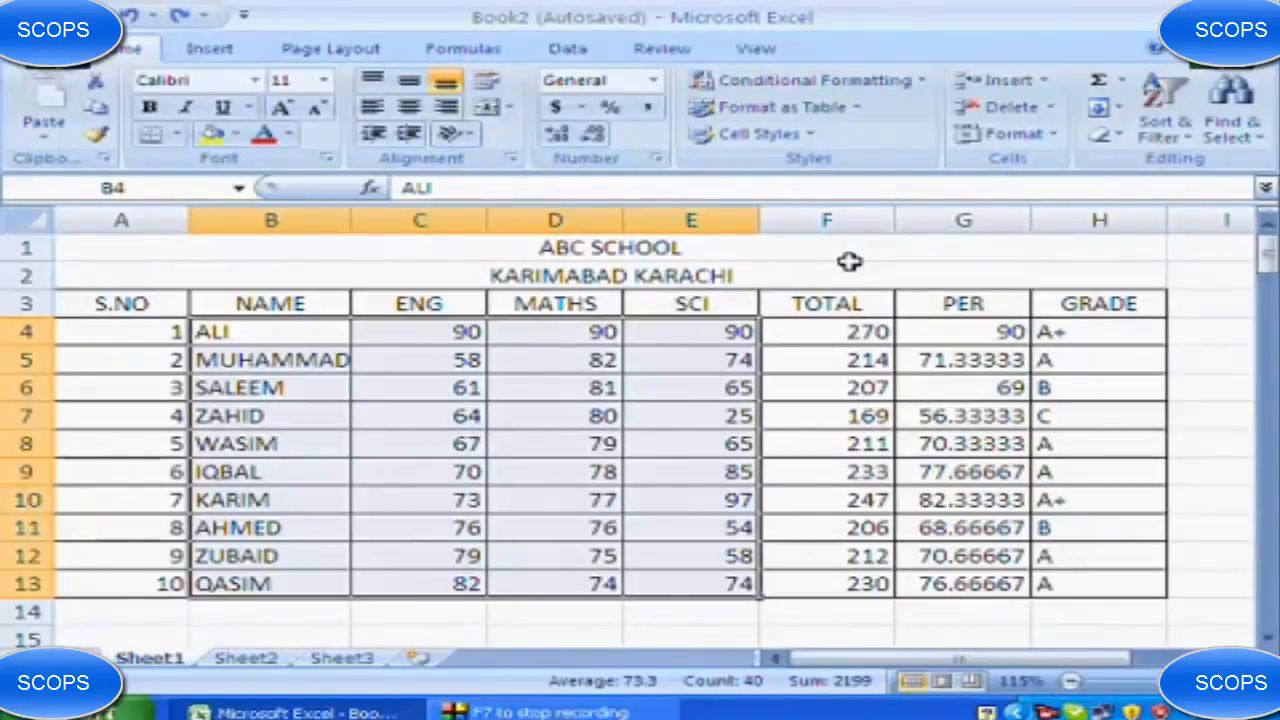
# Enter the formula =C13+D7 in cell B15, below the marks table.
pyautogui.scroll(-3, 280, 512)
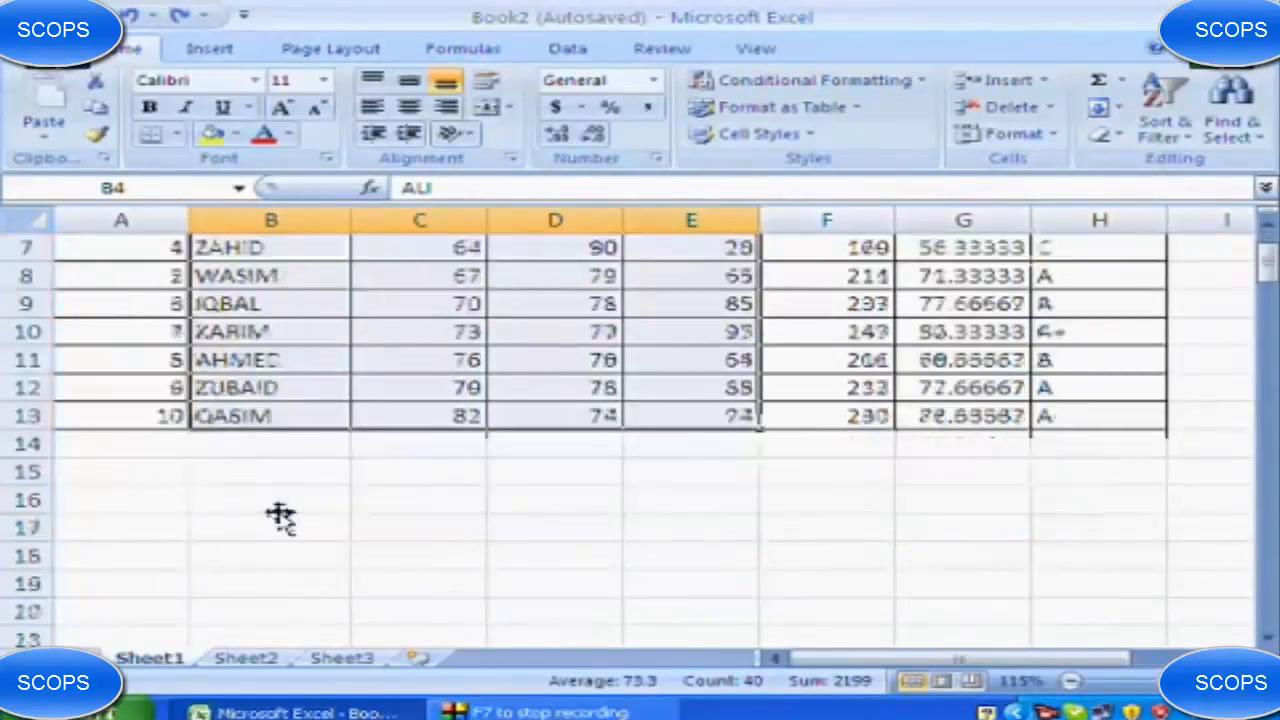
pyautogui.scroll(2, 280, 515)
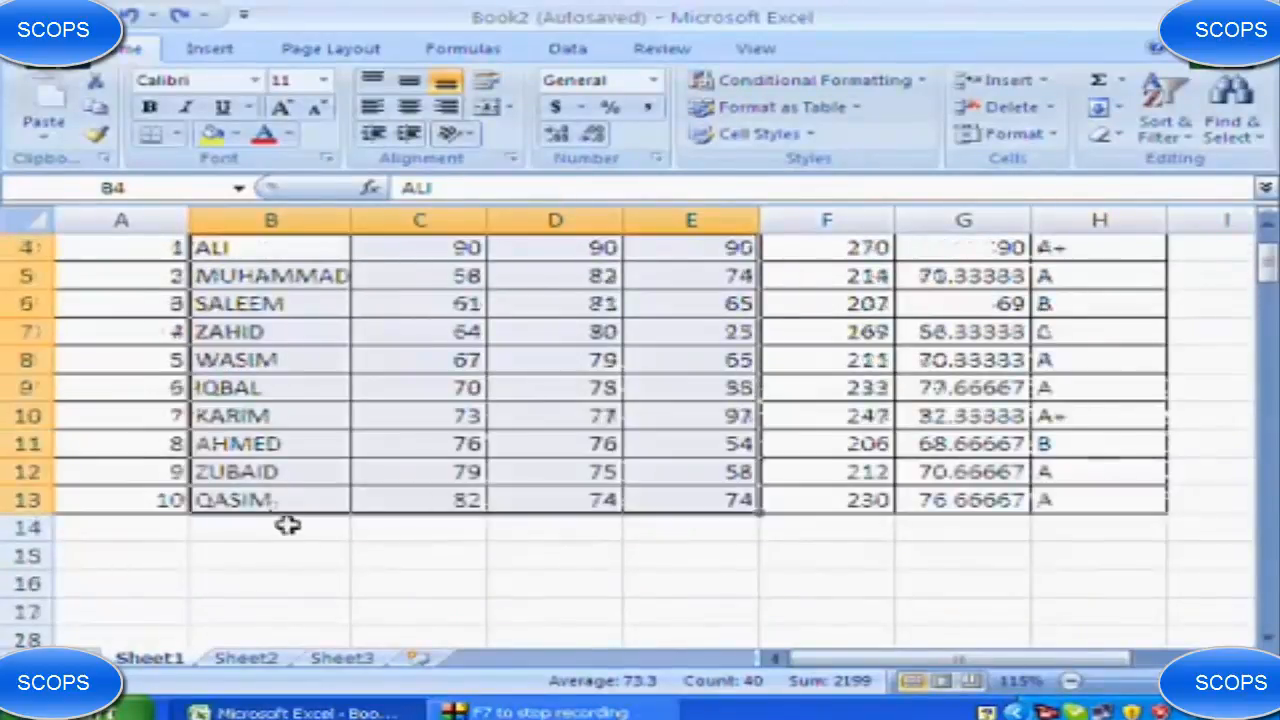
pyautogui.click(300, 560)
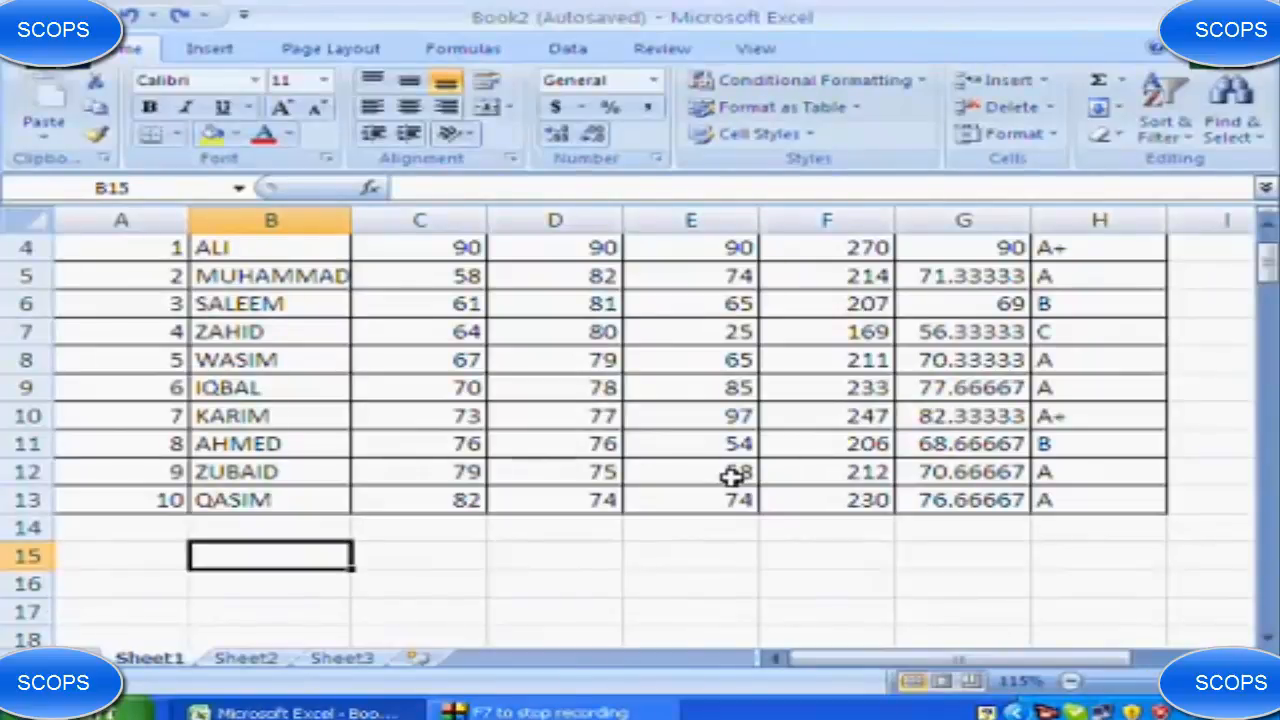
pyautogui.write('=')
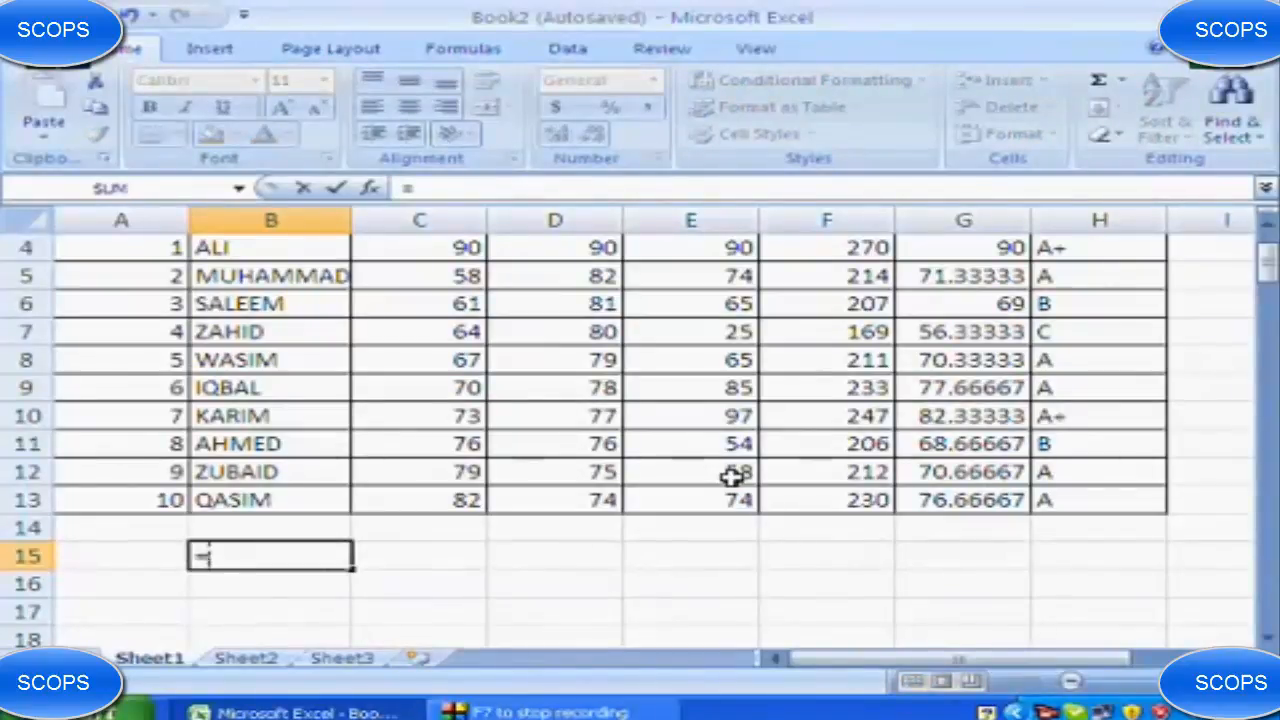
pyautogui.click(417, 494)
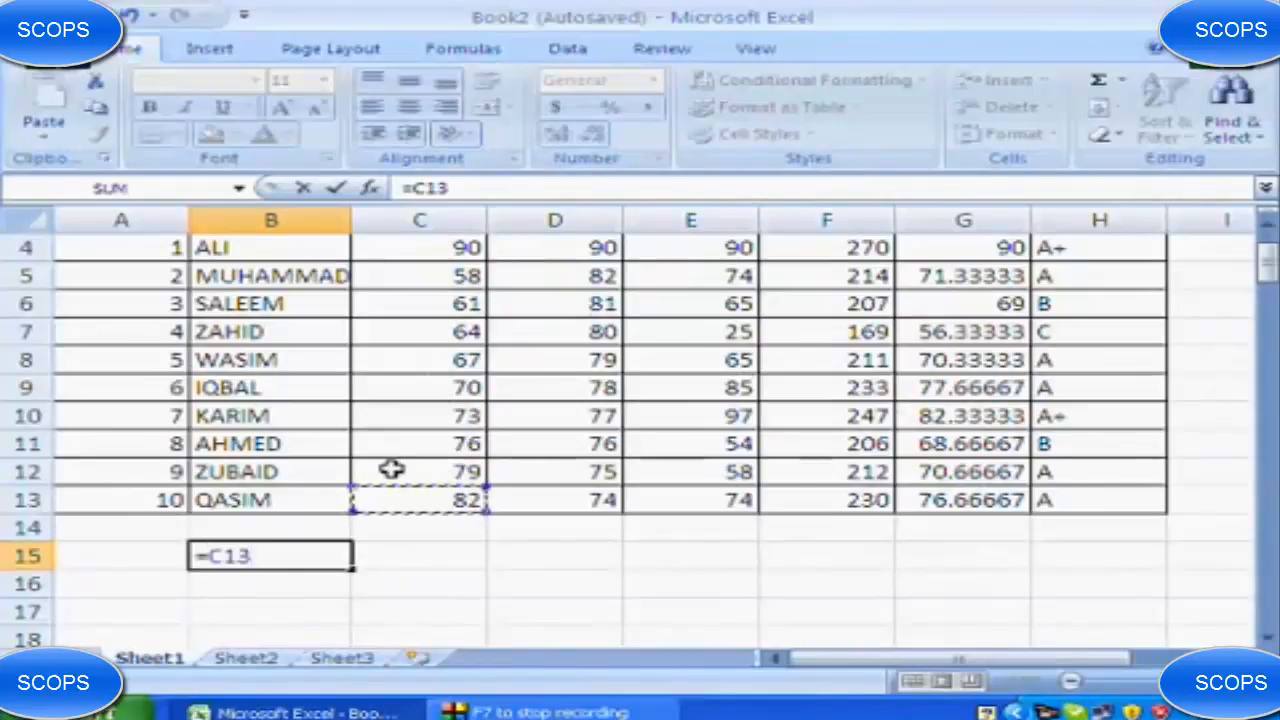
pyautogui.write('+')
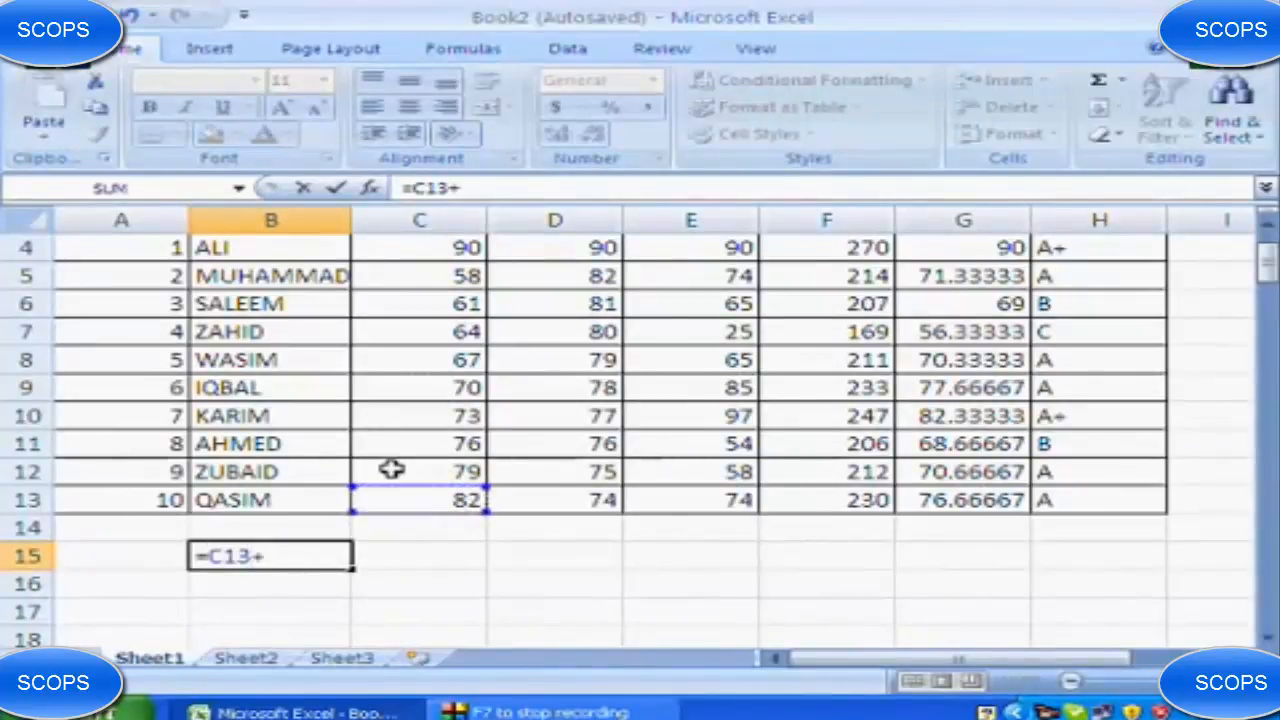
pyautogui.click(551, 337)
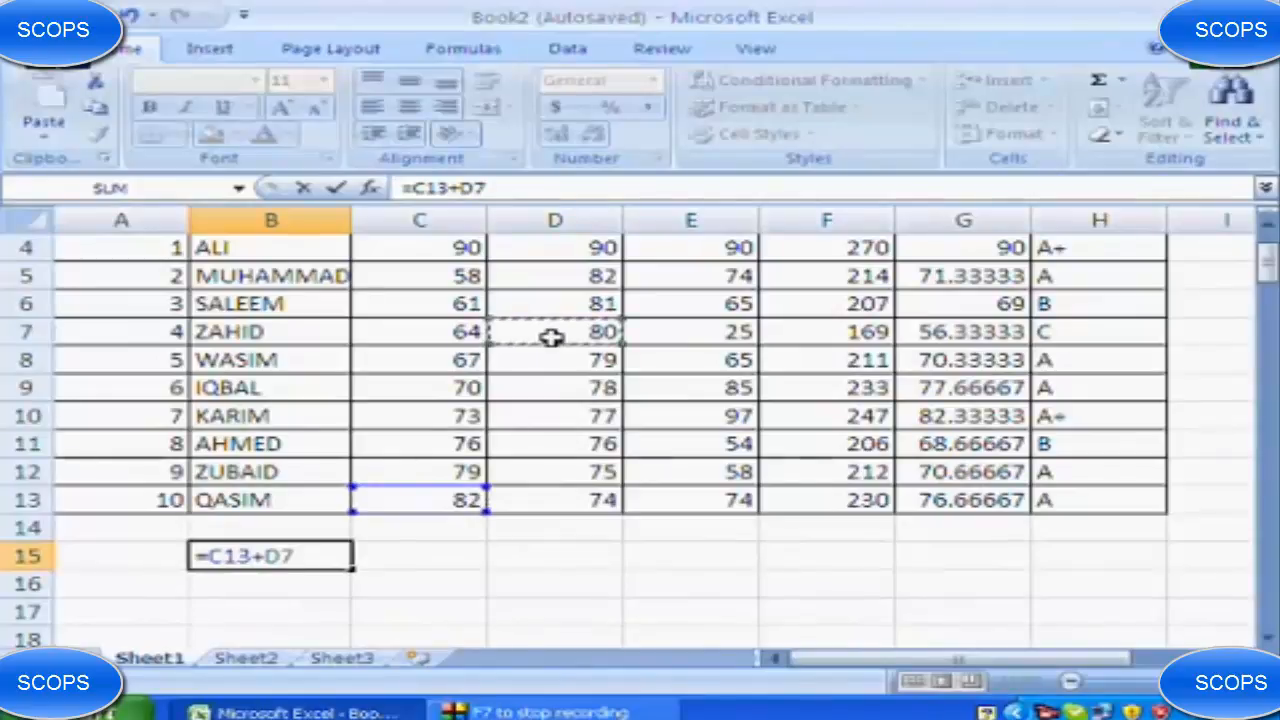
pyautogui.press('Return')
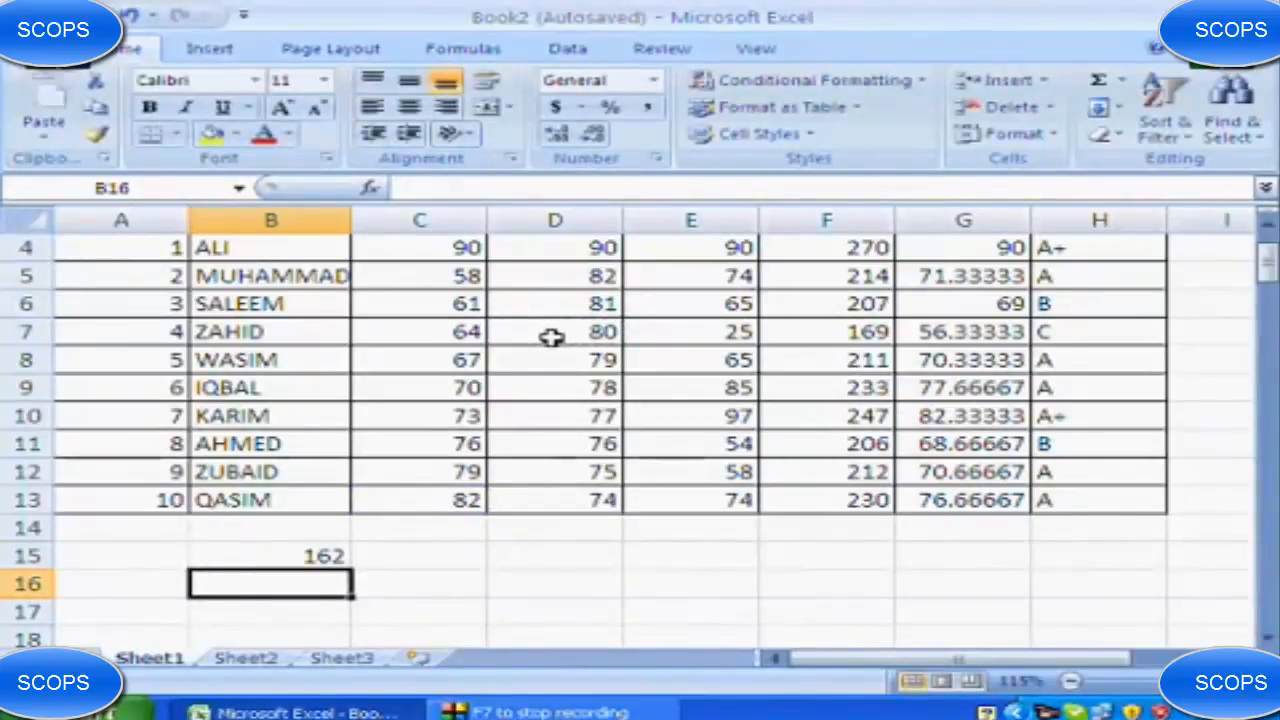
# Label the addition row by entering a plus sign as text in cell A15.
pyautogui.press('Up')
pyautogui.press('Left')
pyautogui.write('=+')
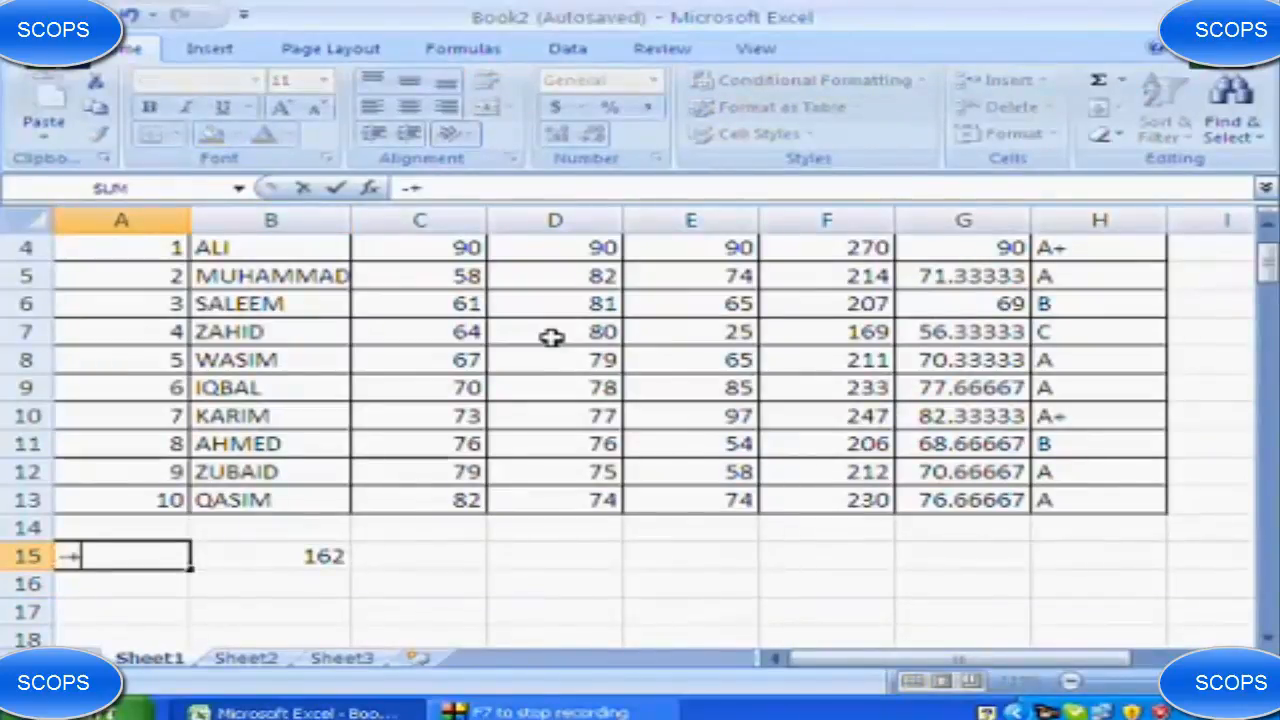
pyautogui.press('BackSpace')
pyautogui.press('BackSpace')
pyautogui.write("'+")
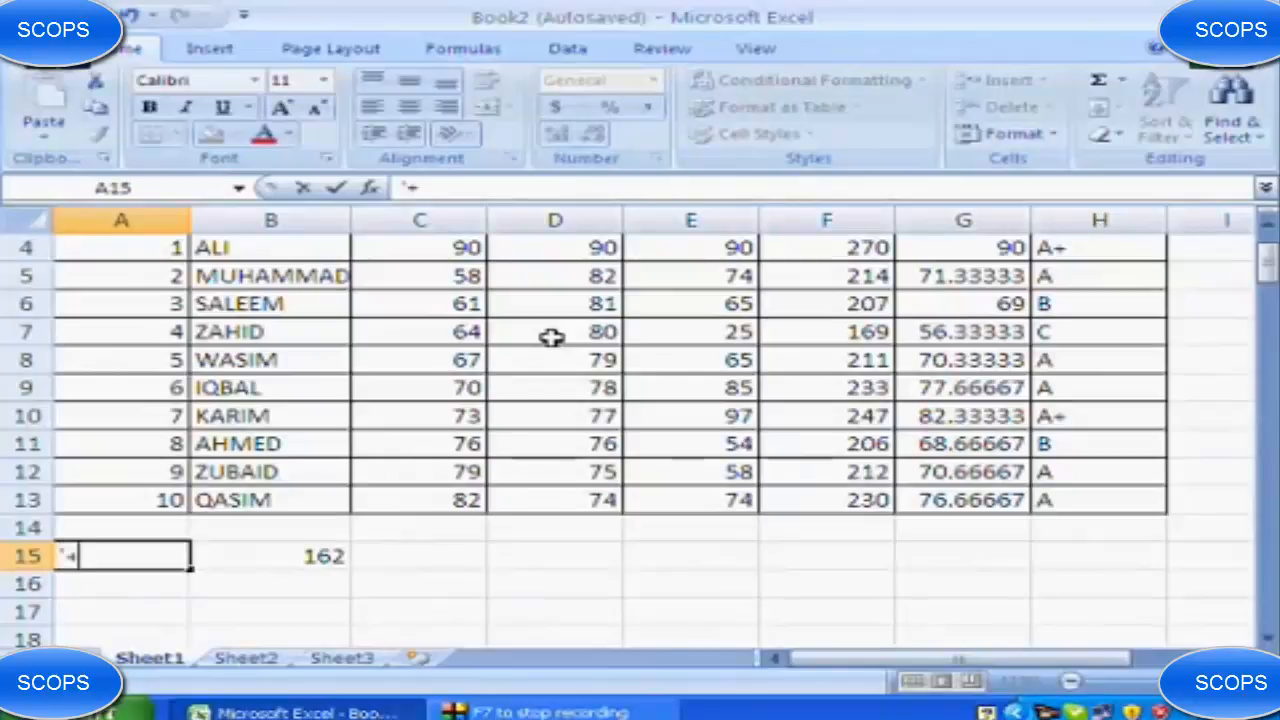
pyautogui.press('Right')
# Enter the formula =C6+D12+E7+C13 in cell C15 to add four separate marks.
pyautogui.press('Right')
pyautogui.write('=')
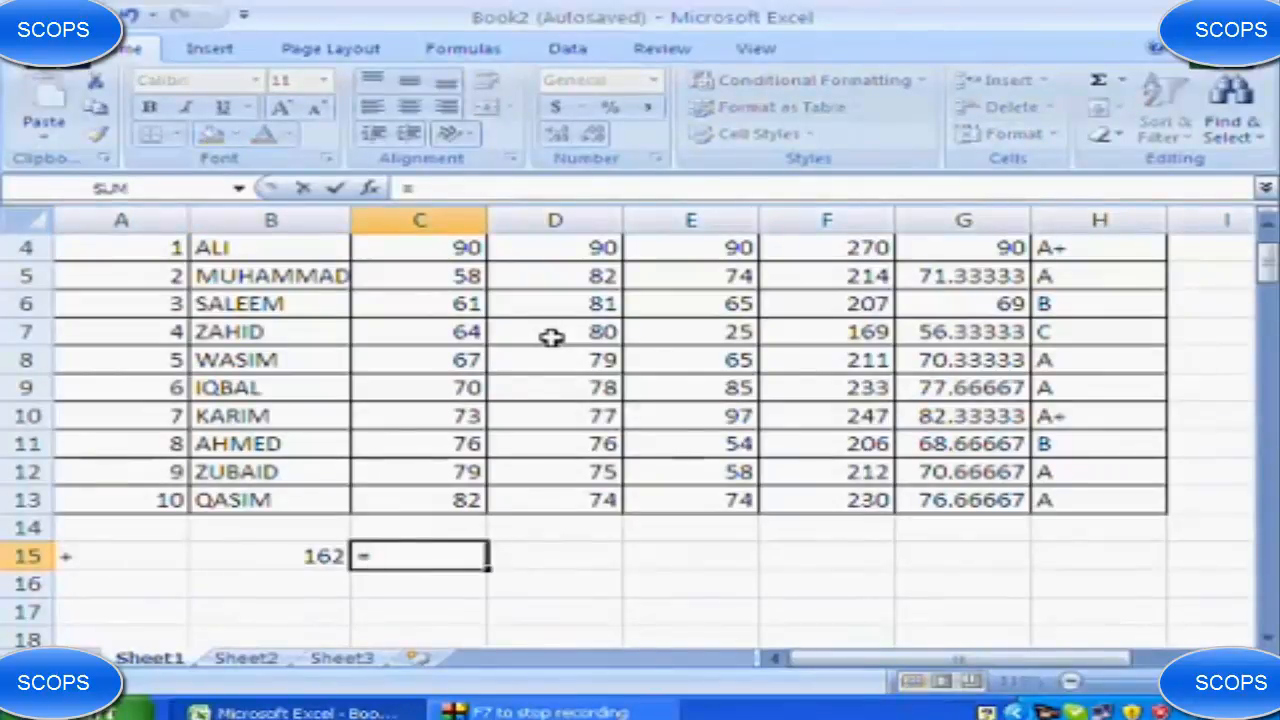
pyautogui.click(424, 300)
pyautogui.write('+')
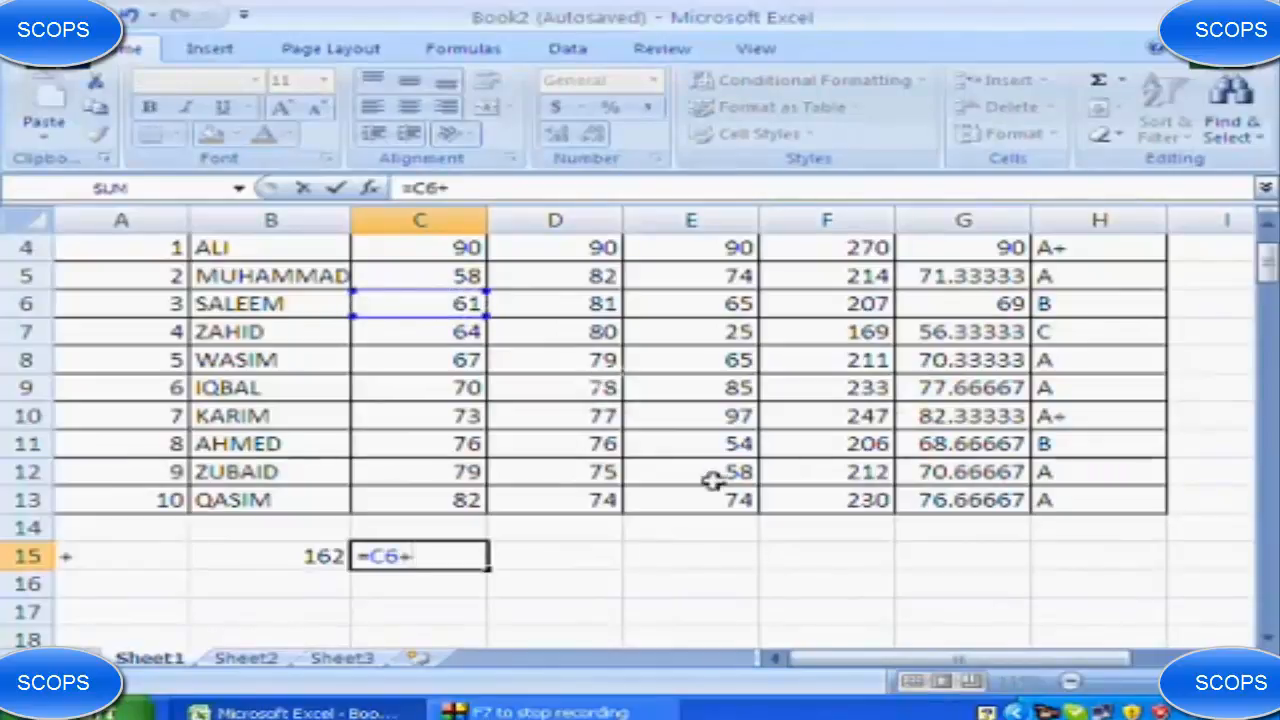
pyautogui.click(612, 465)
pyautogui.write('+')
pyautogui.click(725, 331)
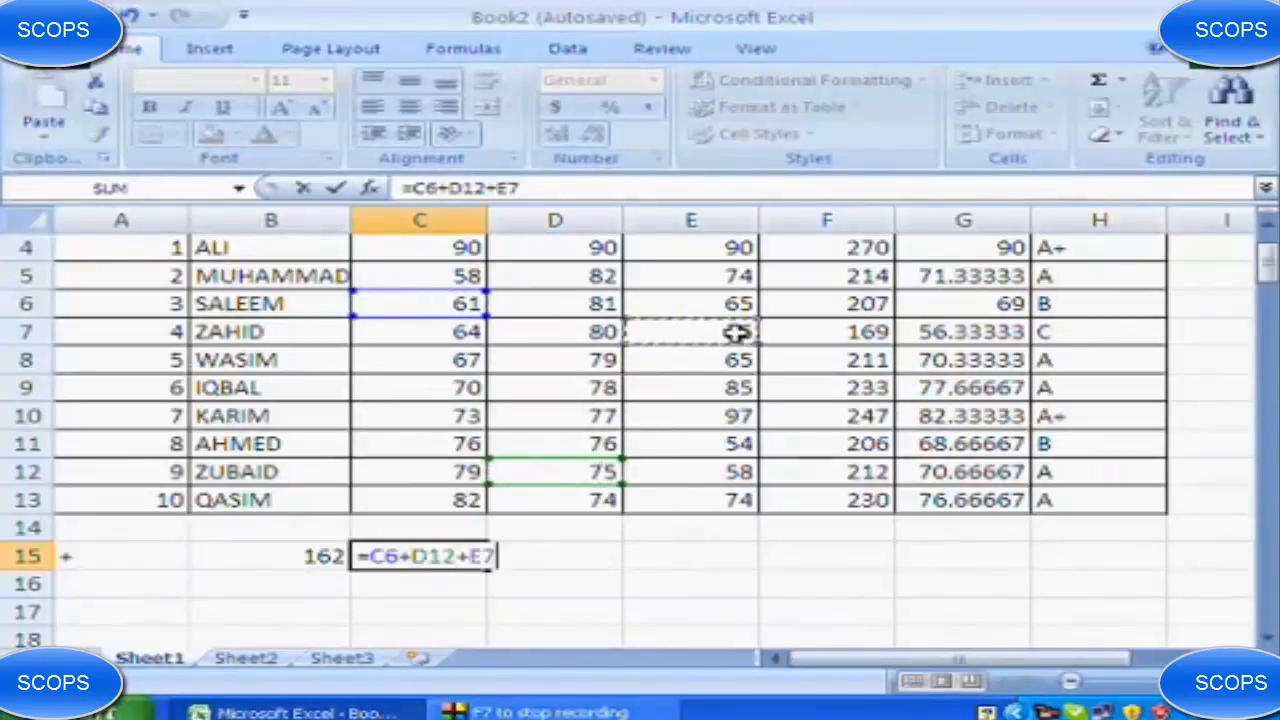
pyautogui.write('+')
pyautogui.click(399, 496)
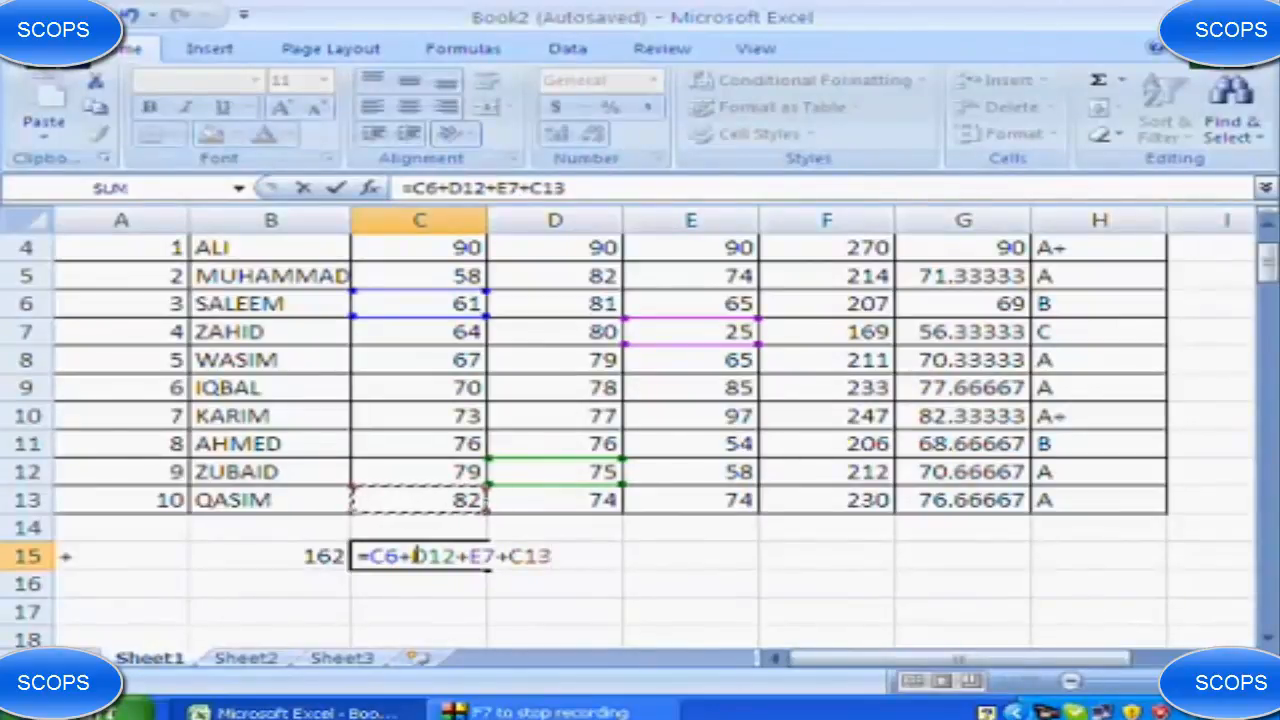
pyautogui.press('Return')
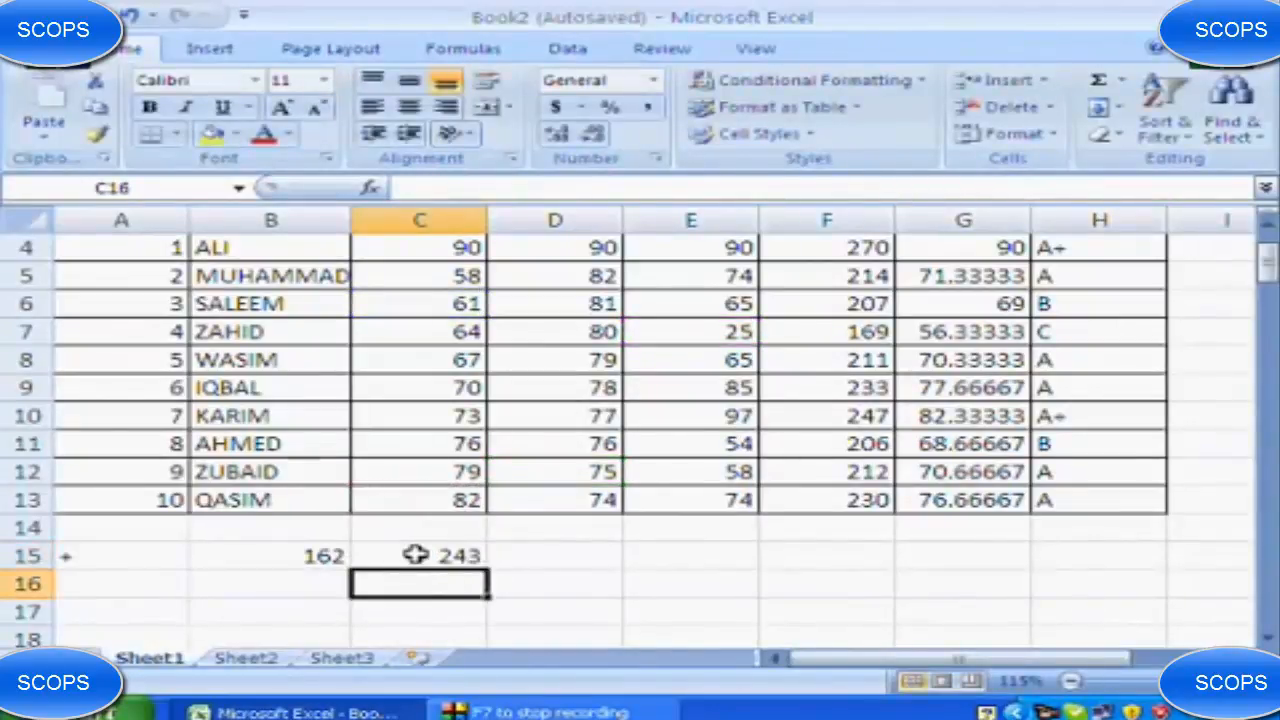
# Label the rows below the plus sign with the operators -, * and / as text in cells A16 to A18.
pyautogui.press('Left')
pyautogui.press('Left')
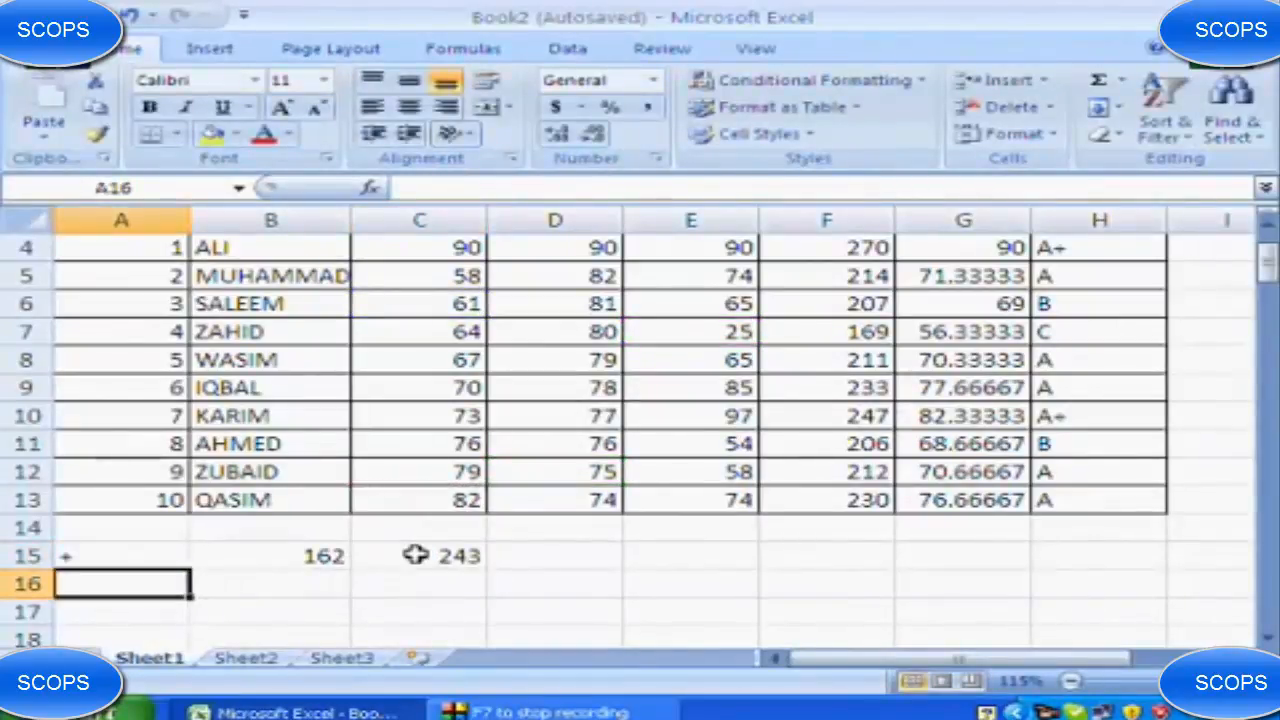
pyautogui.write('-')
pyautogui.press('Return')
pyautogui.write('*')
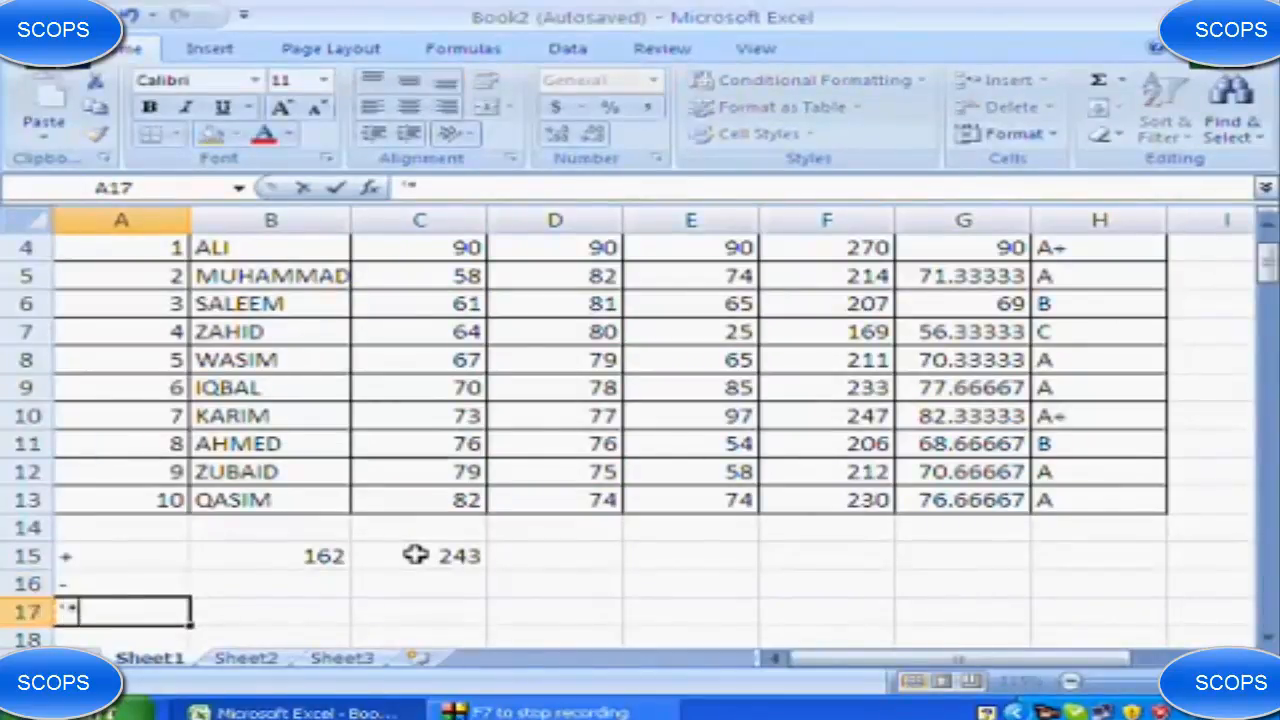
pyautogui.press('Return')
pyautogui.write("'/")
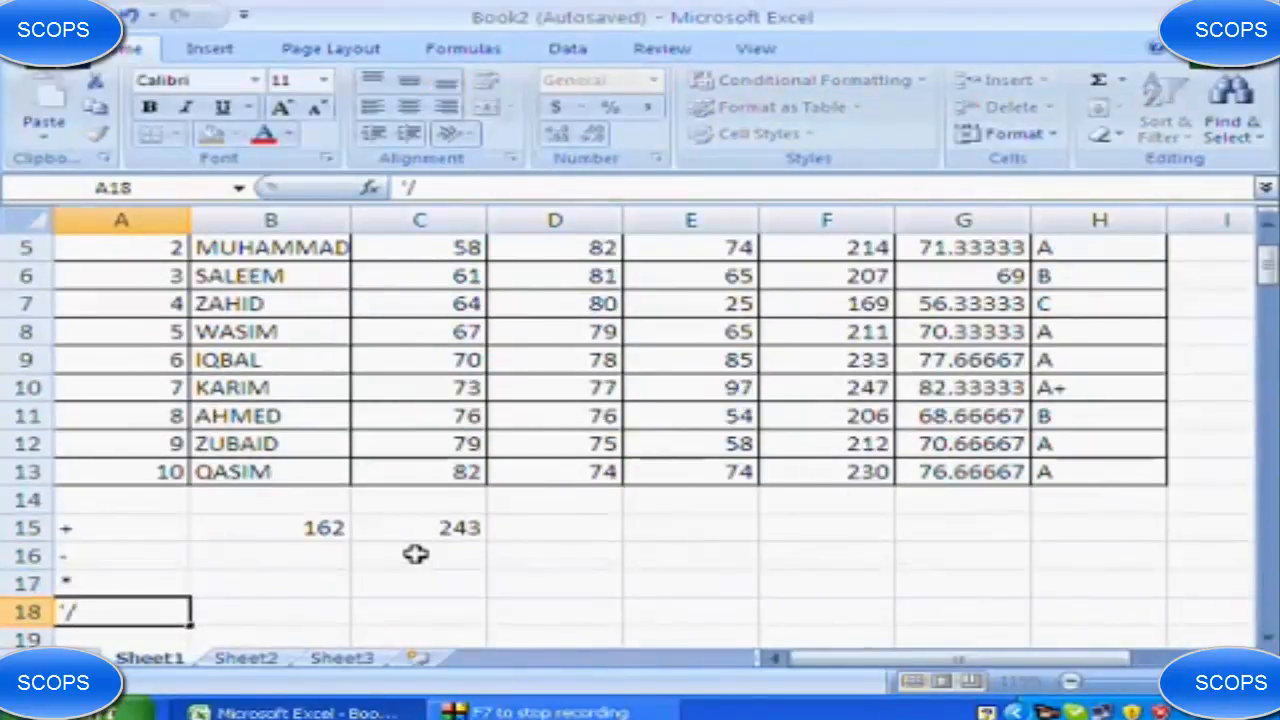
# Enter the formula =C13+E7 in cell B16, beside the minus sign label.
pyautogui.press('Right')
pyautogui.press('Up')
pyautogui.press('Up')
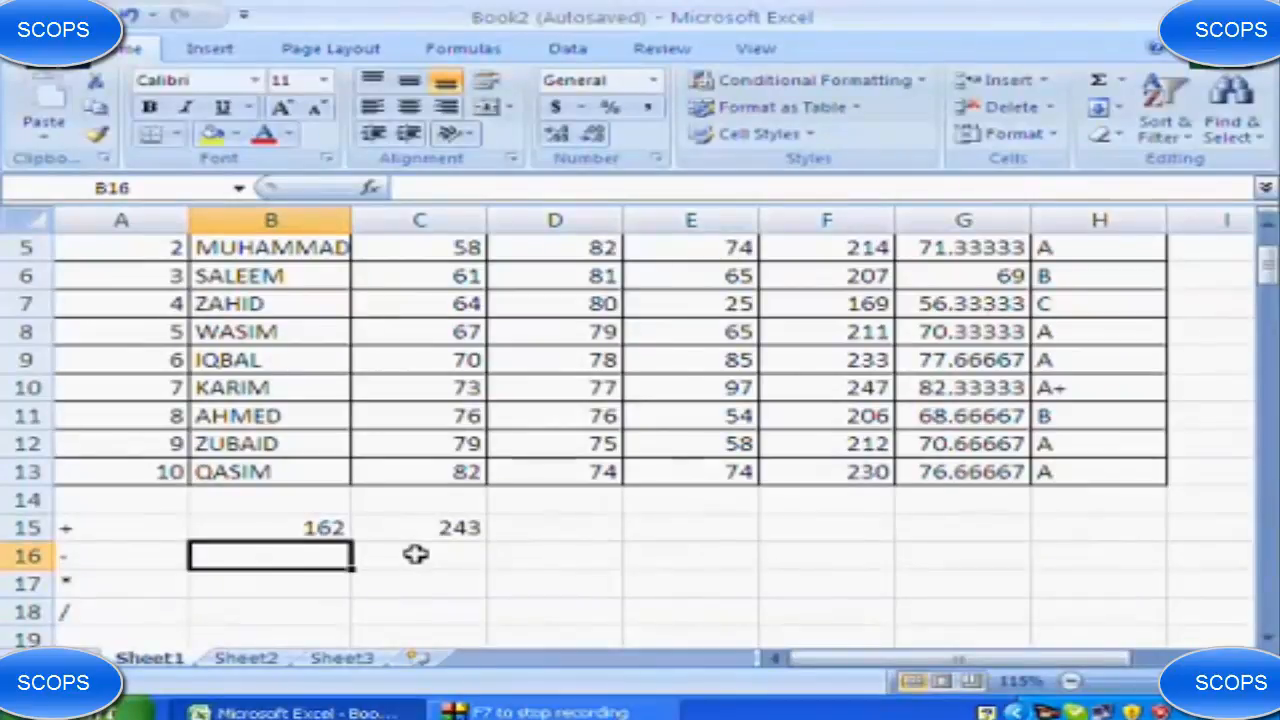
pyautogui.write('=')
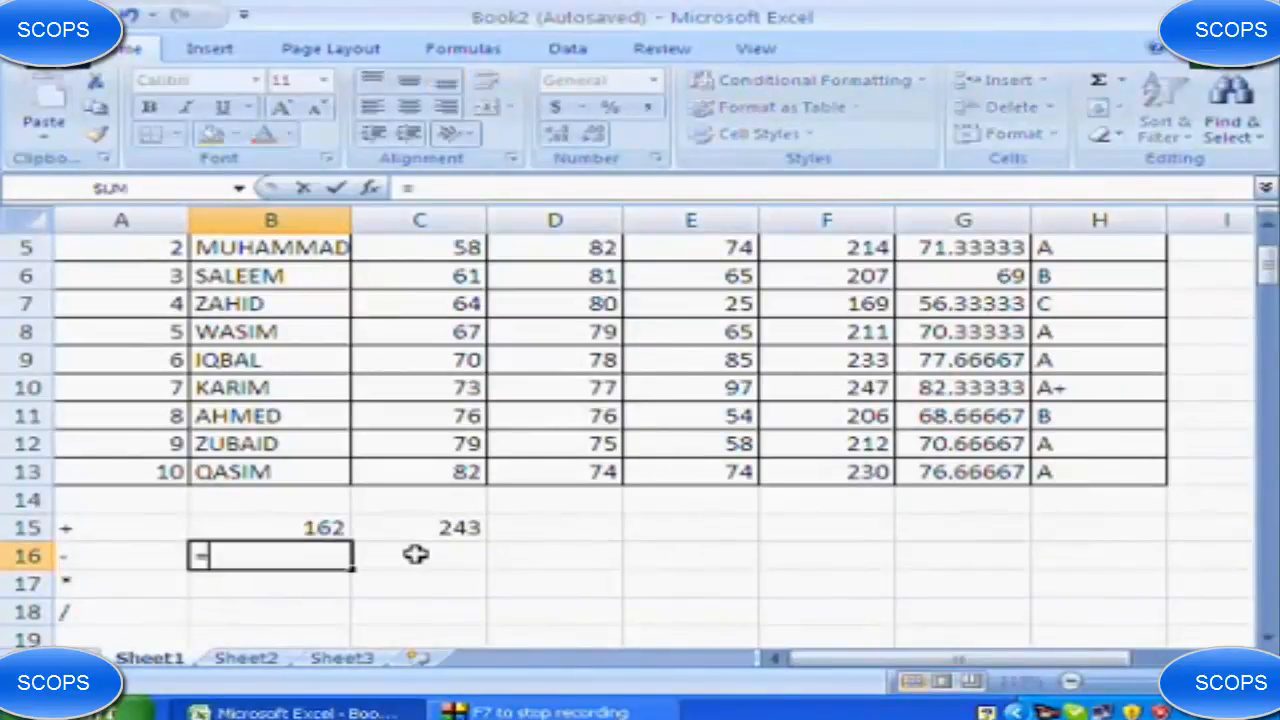
pyautogui.click(455, 467)
pyautogui.write('+')
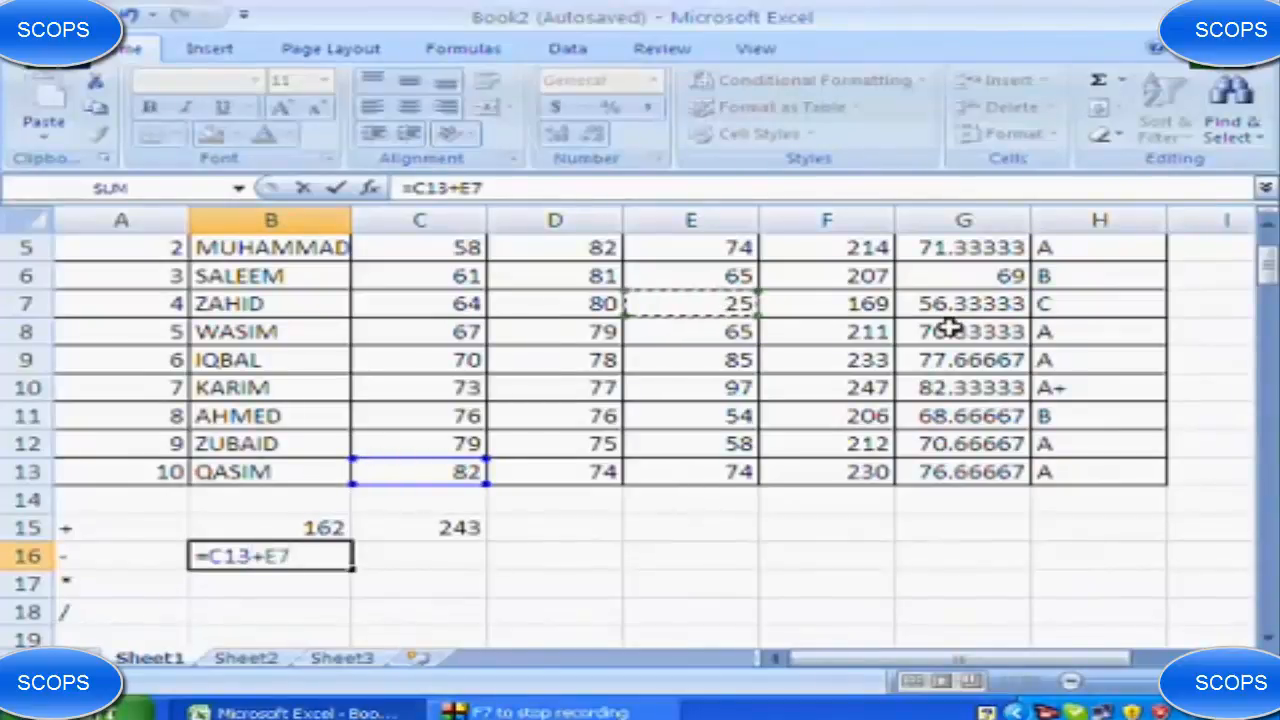
pyautogui.press('Return')
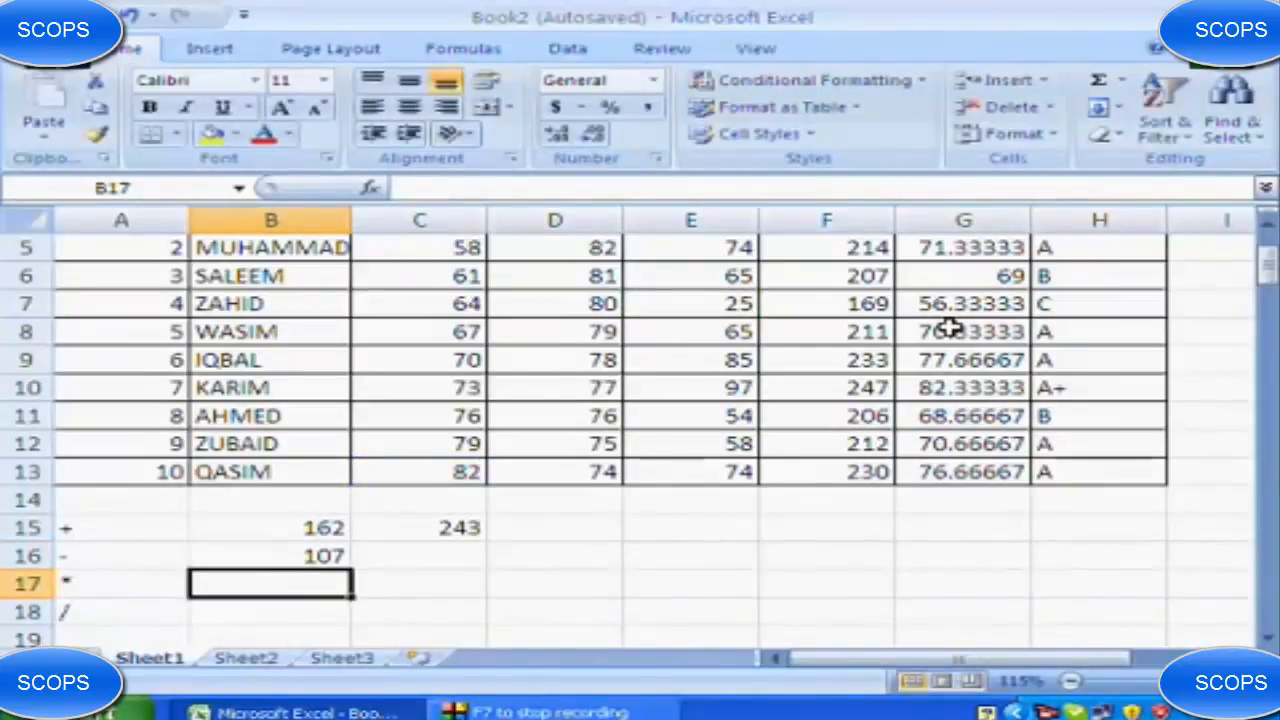
# Enter the multiplication formula =C8*E11 in cell B17, beside the asterisk label.
pyautogui.write('=')
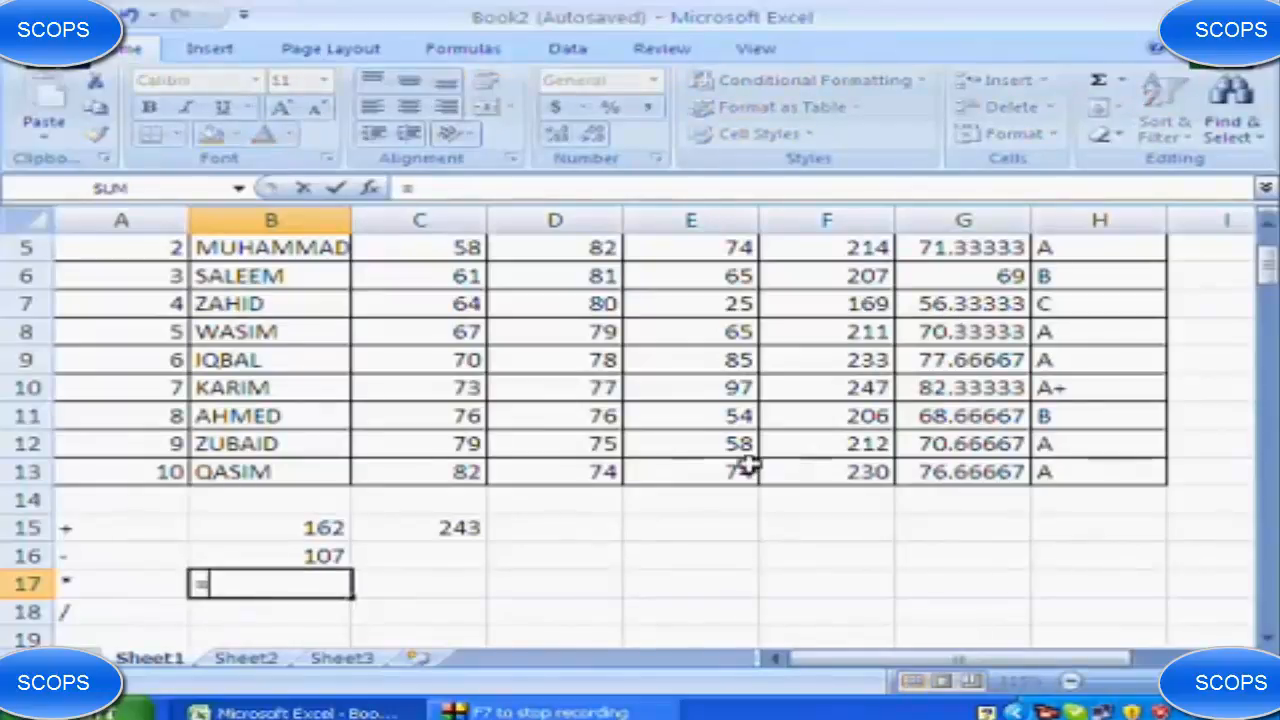
pyautogui.click(449, 332)
pyautogui.write('*')
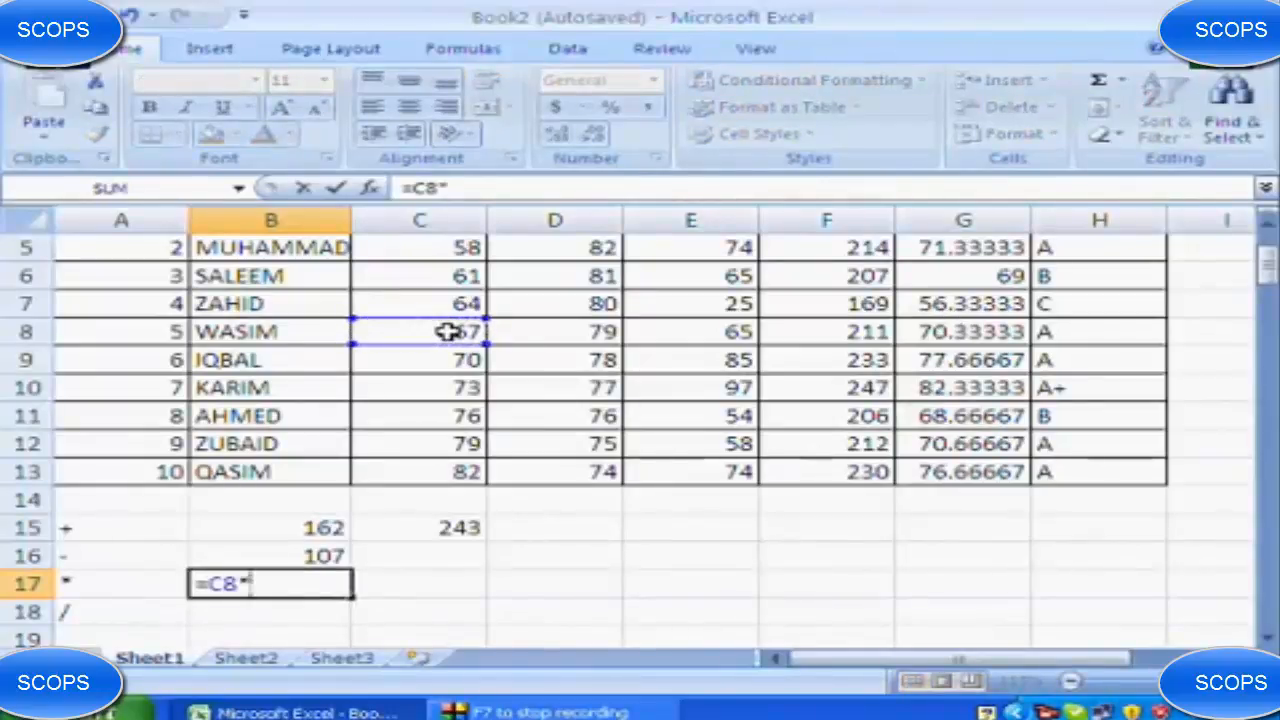
pyautogui.click(735, 418)
pyautogui.press('Return')
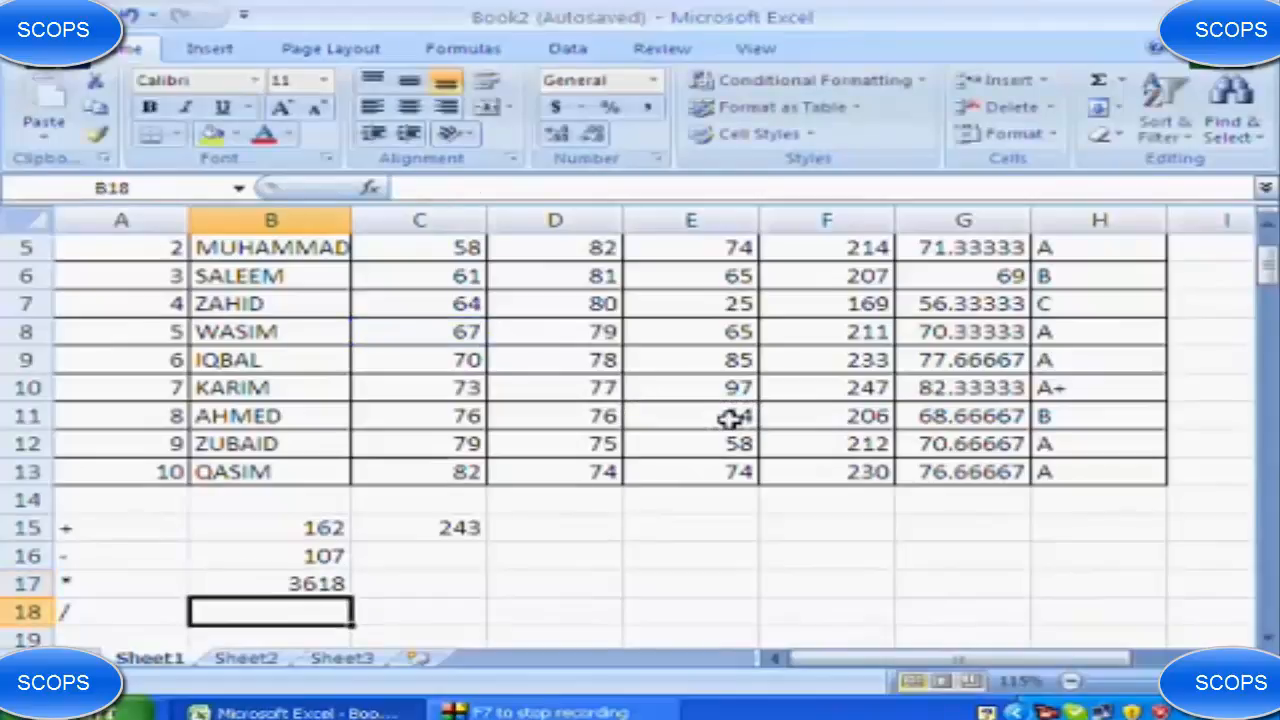
# Enter the division formula =C9/E7 in cell B18, beside the slash label.
pyautogui.write('=')
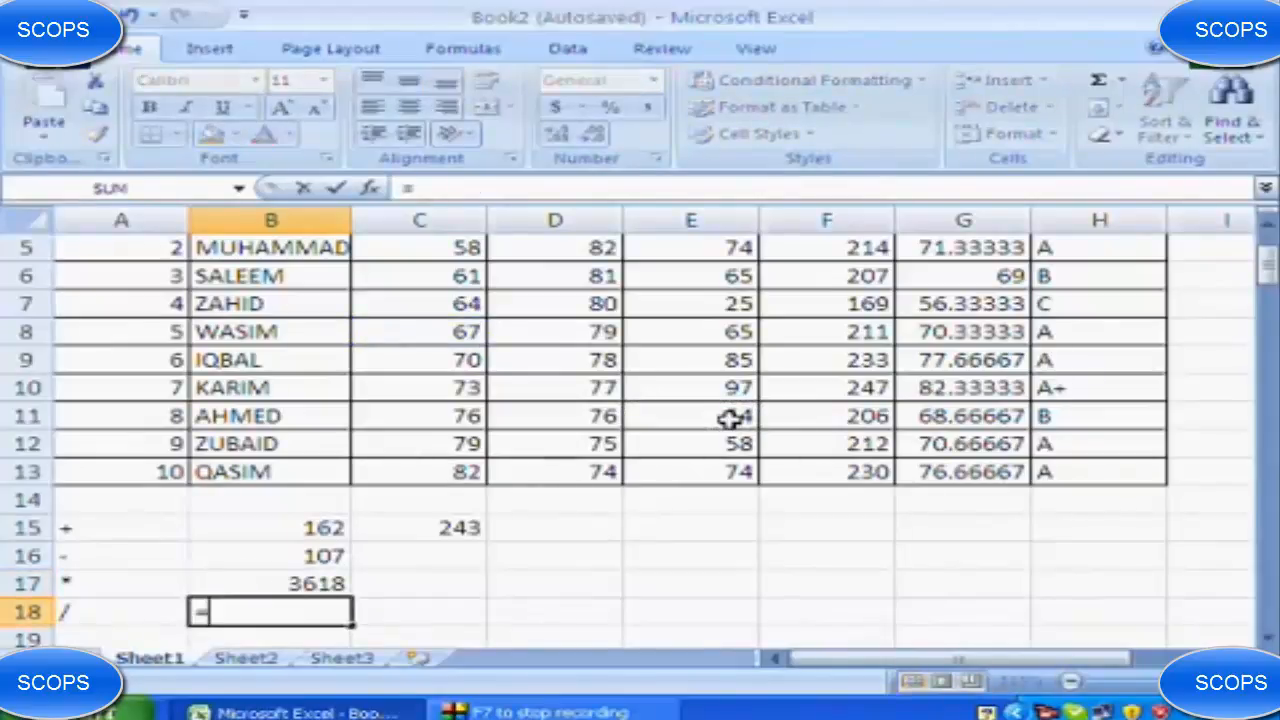
pyautogui.click(455, 362)
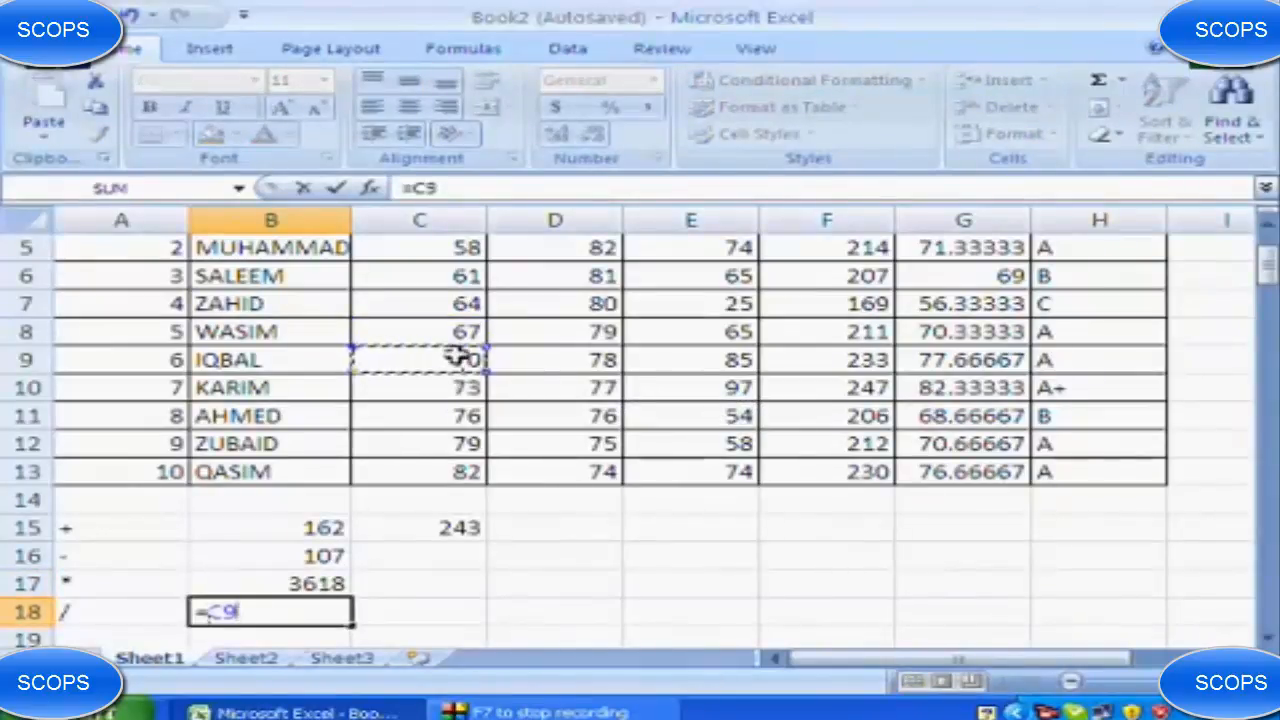
pyautogui.write('/')
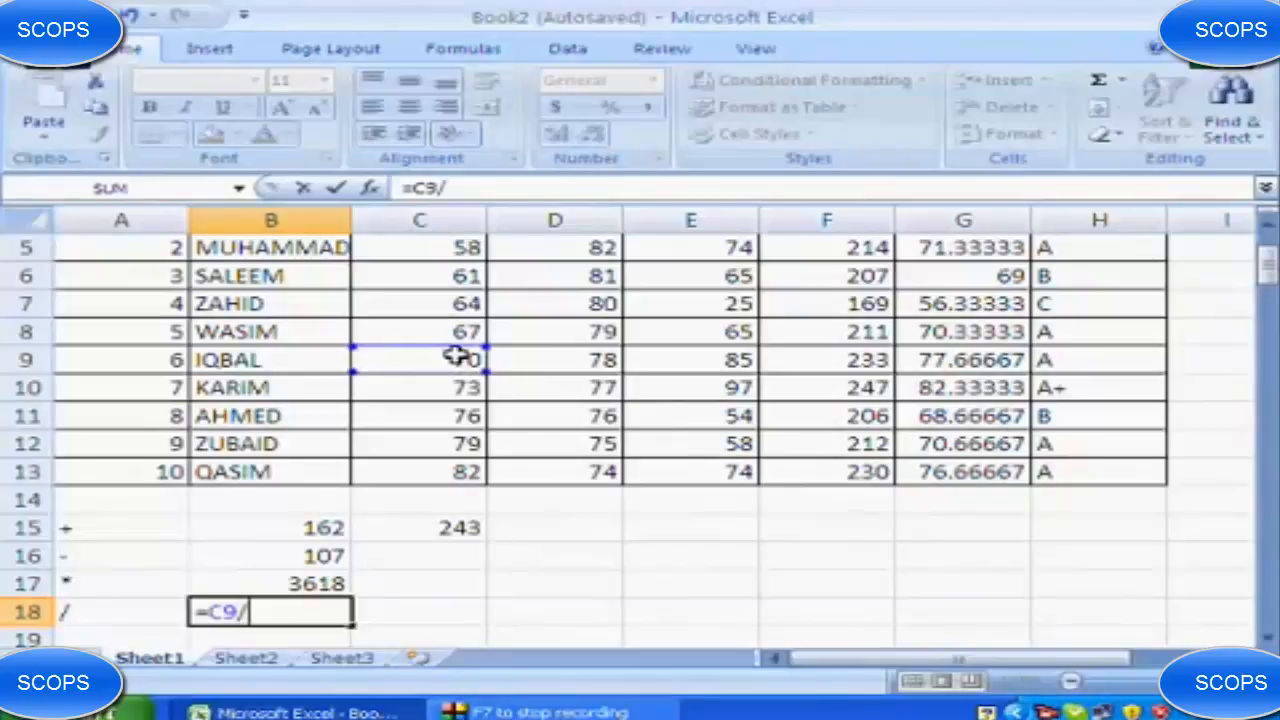
pyautogui.click(640, 297)
pyautogui.press('Return')
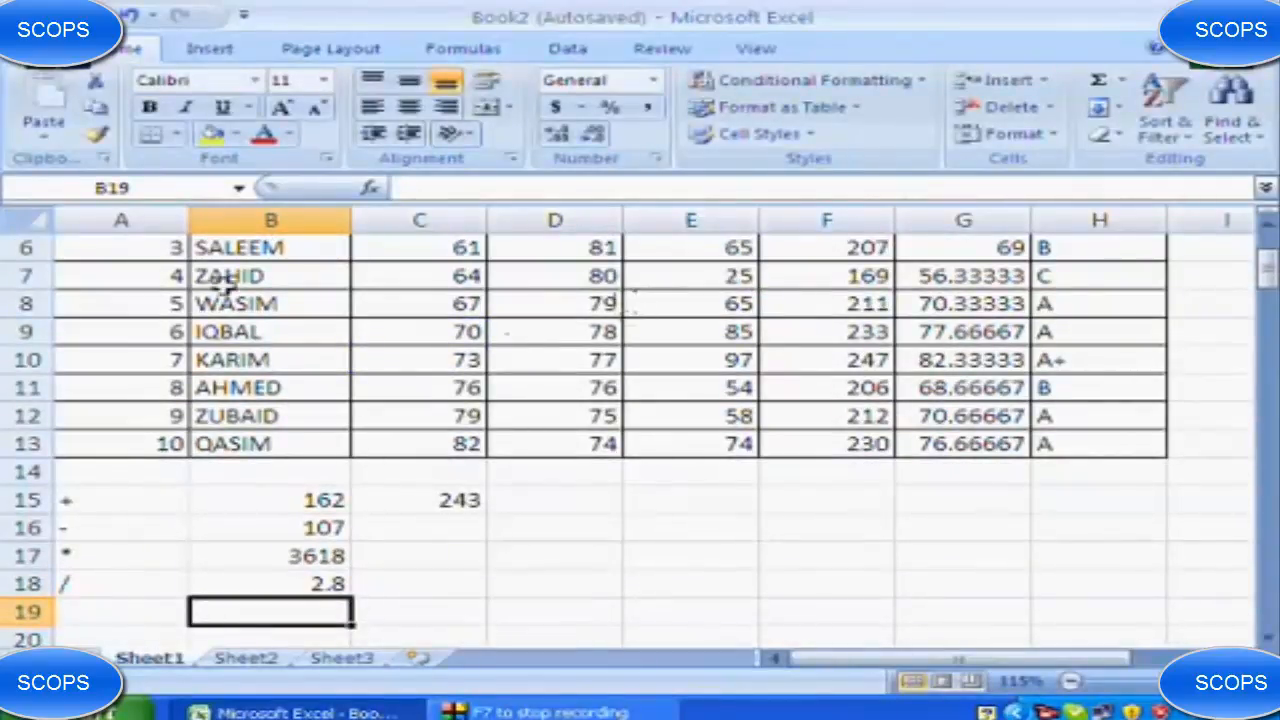
# Clear the formula in cell C15 and enter the constant addition formula =10+10 in cell D15.
pyautogui.click(432, 500)
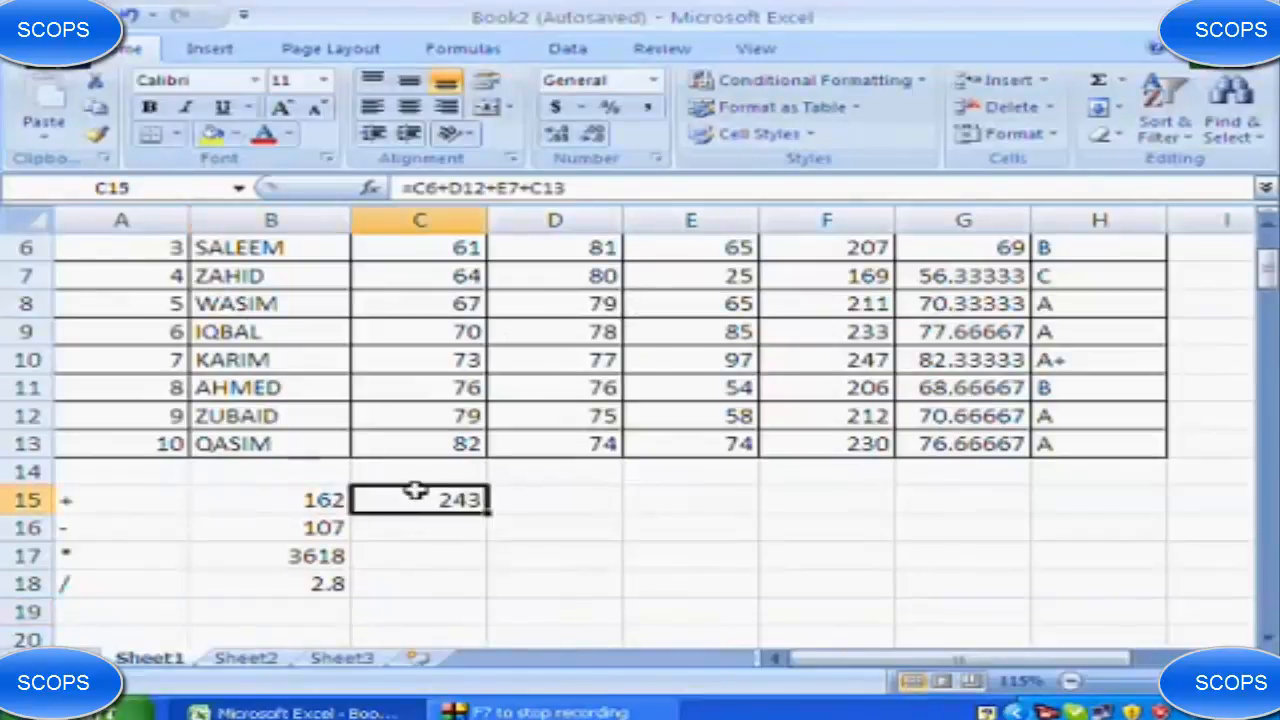
pyautogui.press('Delete')
pyautogui.press('Right')
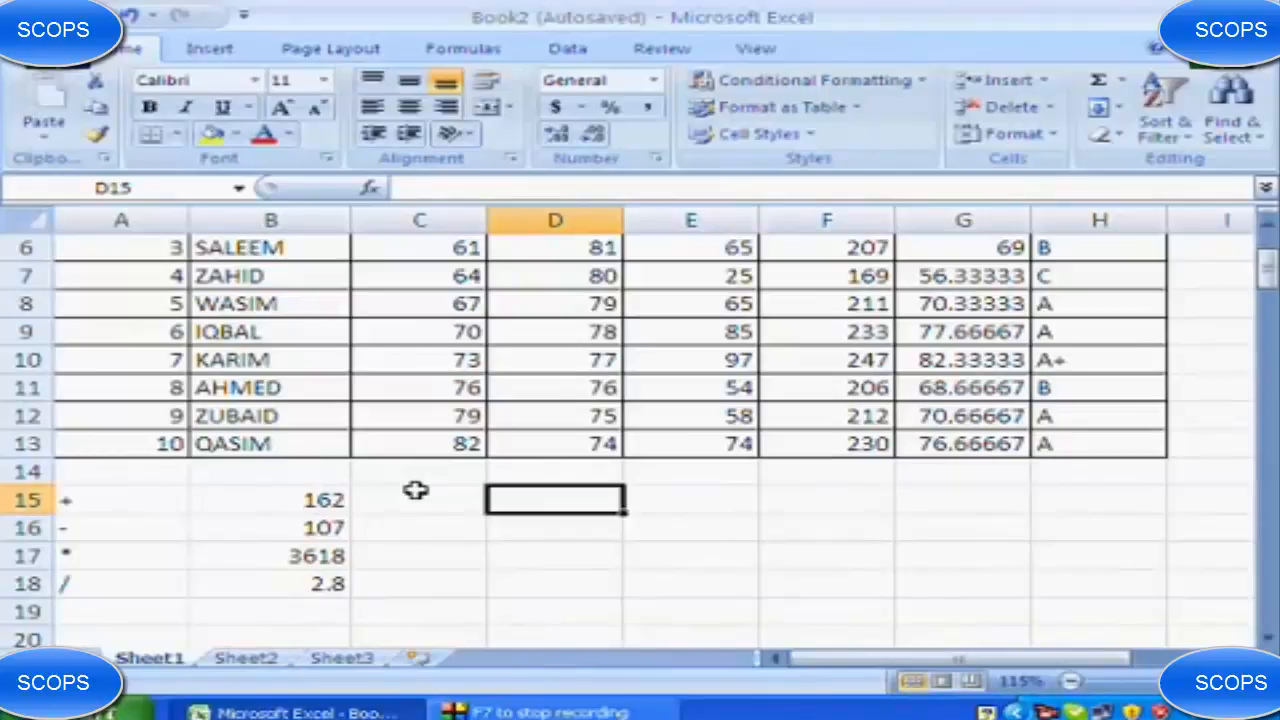
pyautogui.write('=')
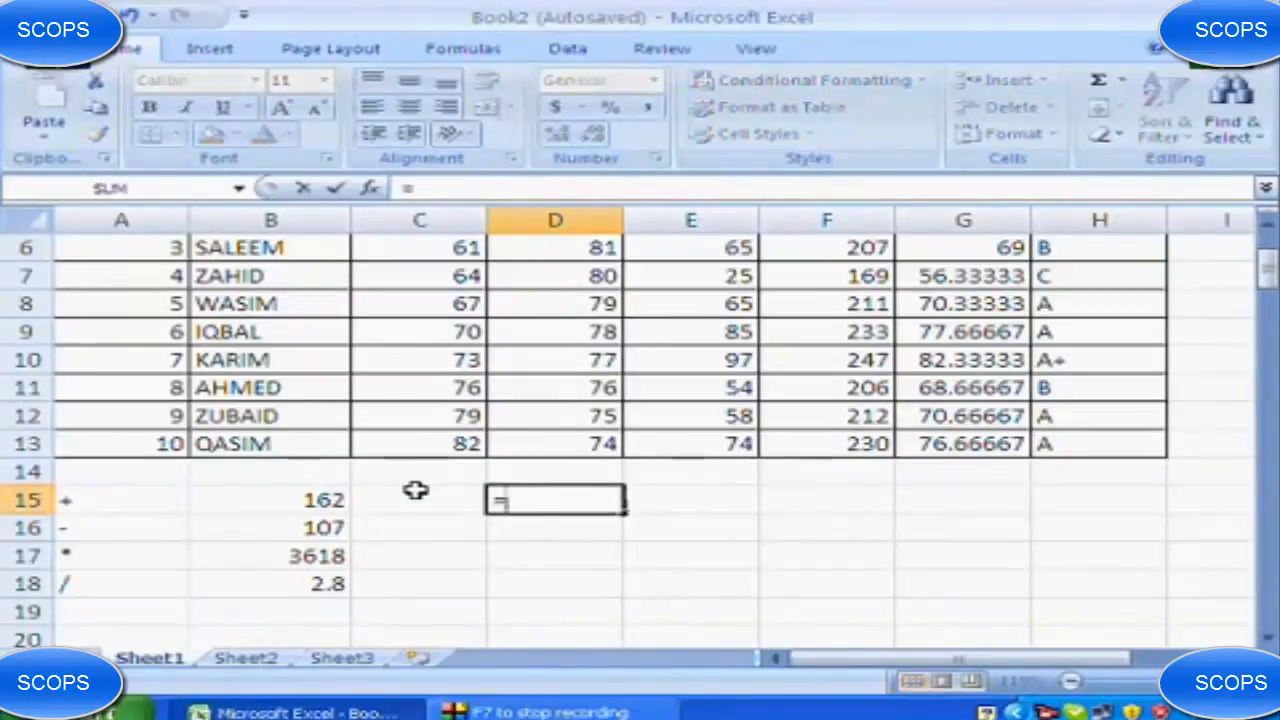
pyautogui.write('10+10')
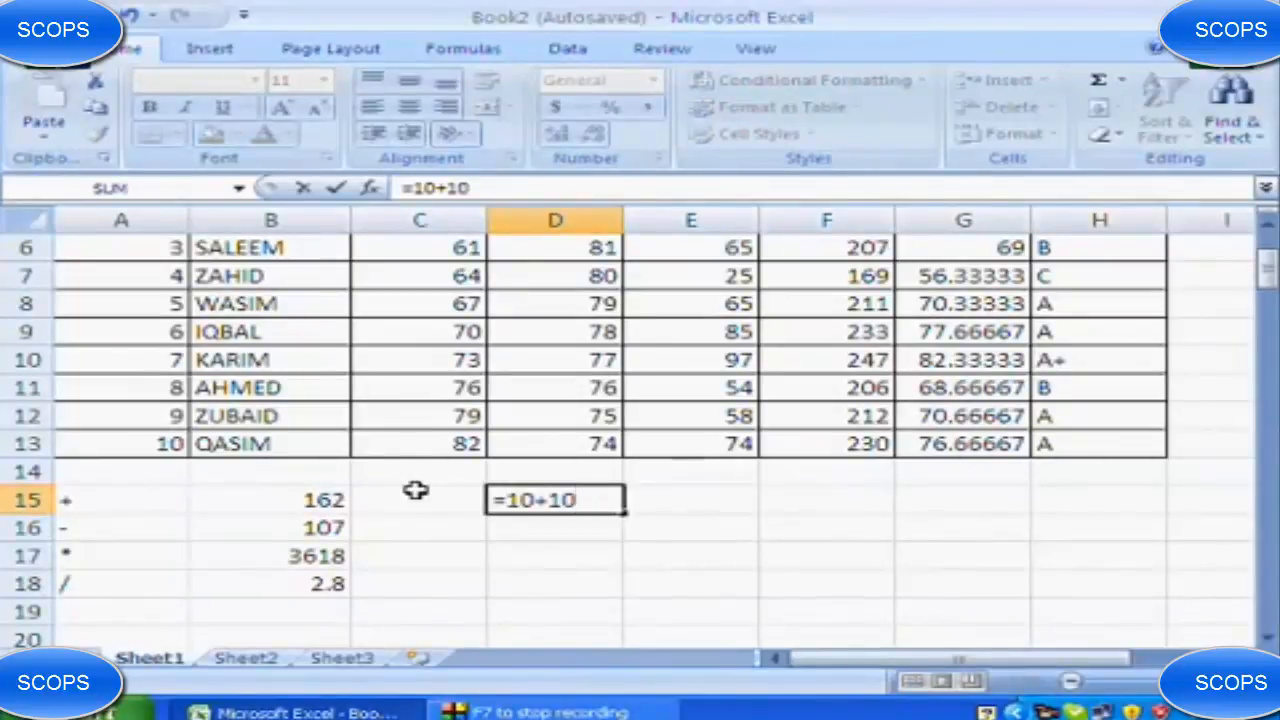
pyautogui.press('Return')
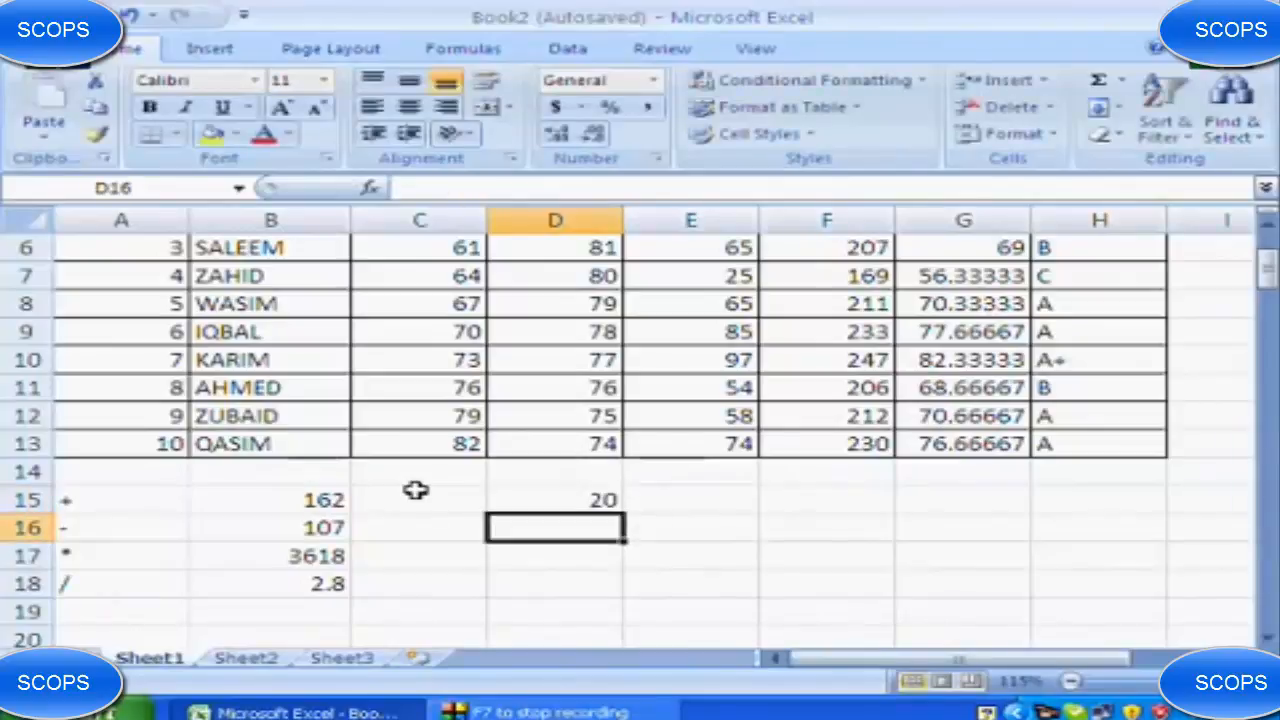
# Enter the constant formulas =10-5 in cell D16 and =10*10 in cell D17.
pyautogui.write('=')
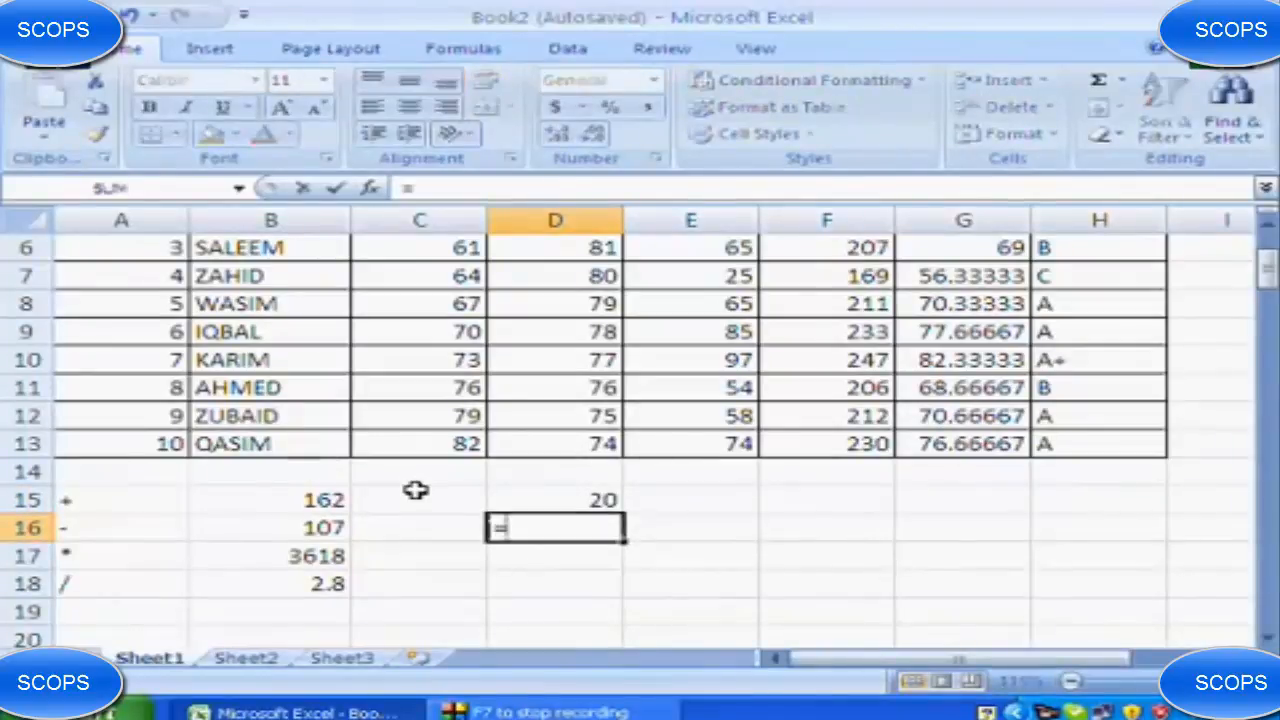
pyautogui.write('10-5')
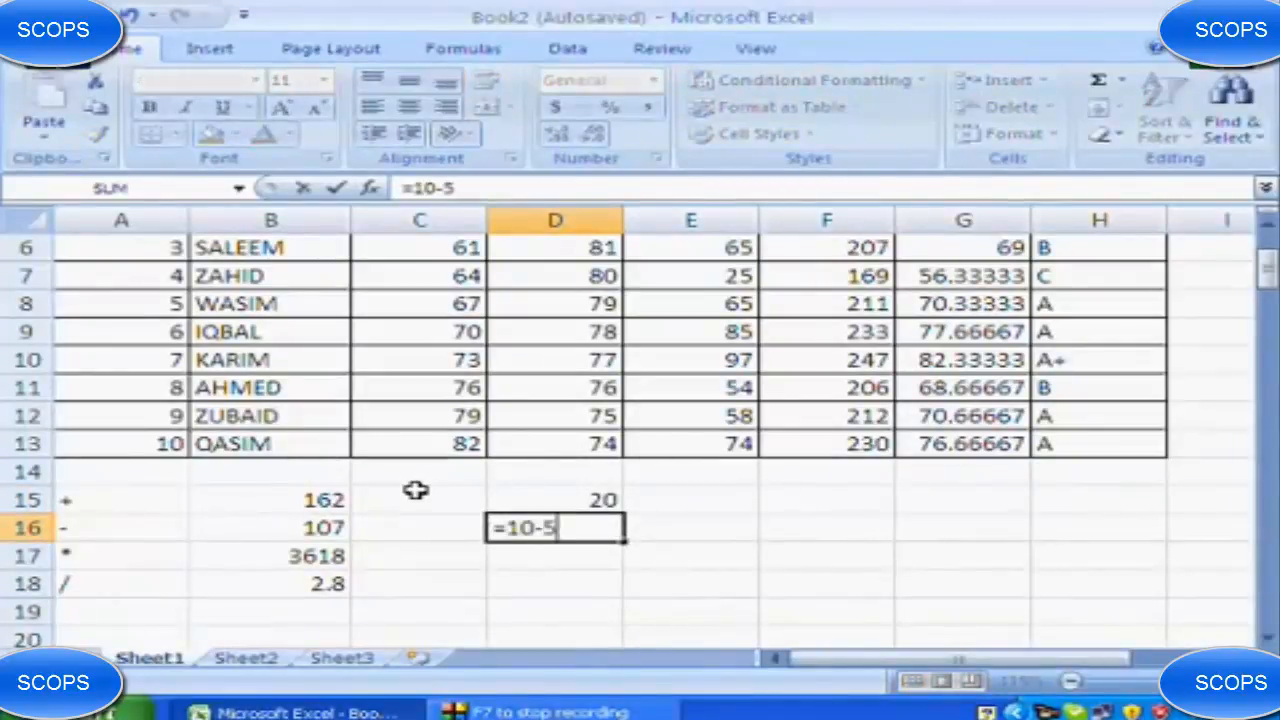
pyautogui.press('Return')
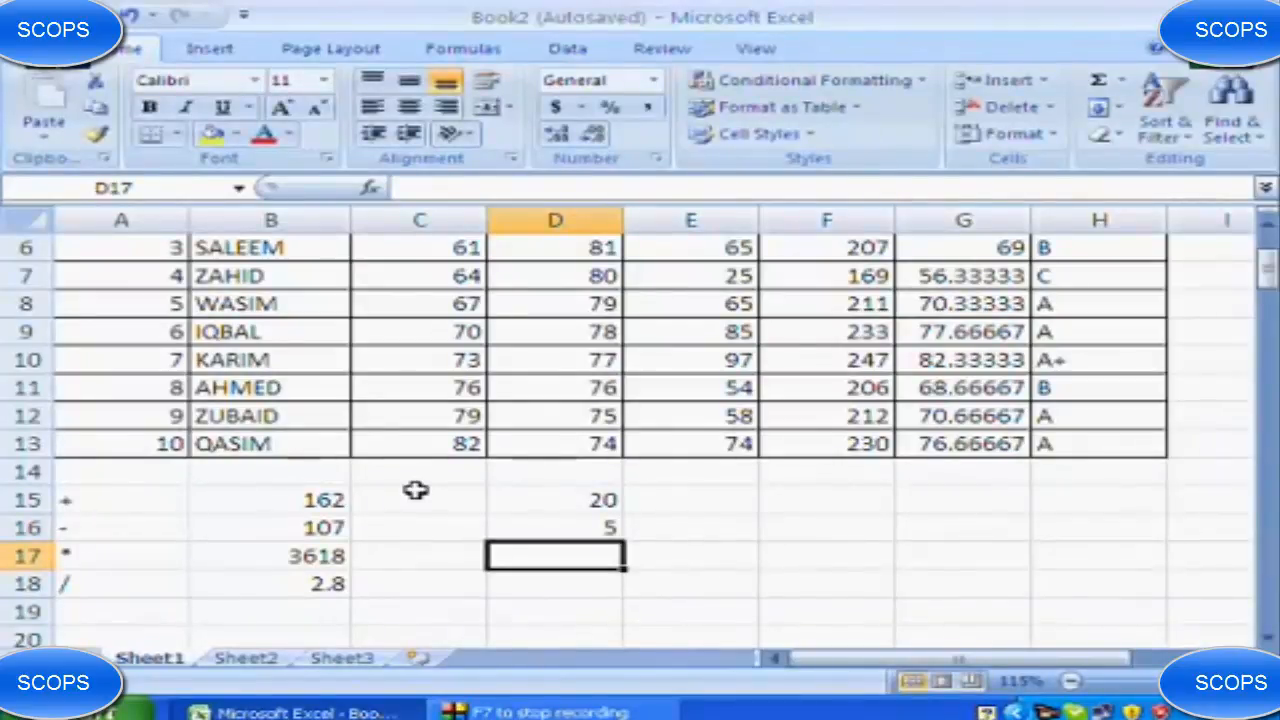
pyautogui.write('=10')
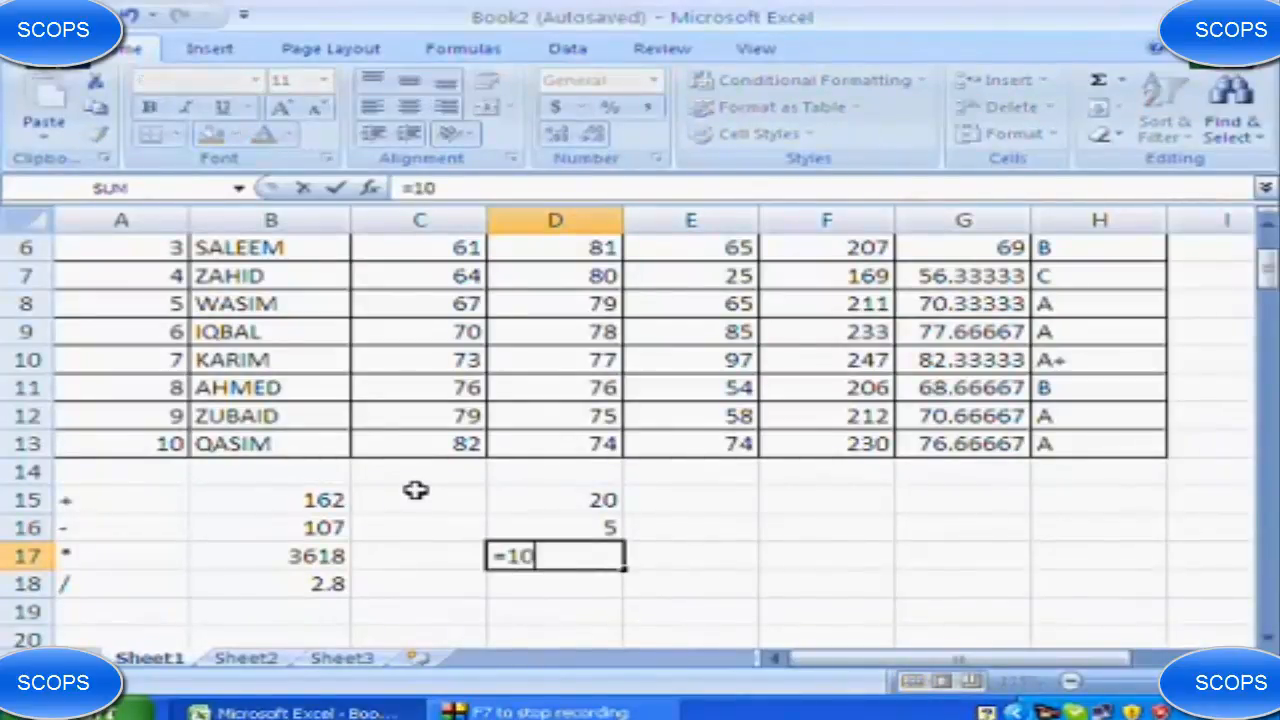
pyautogui.write('*10')
pyautogui.press('Return')
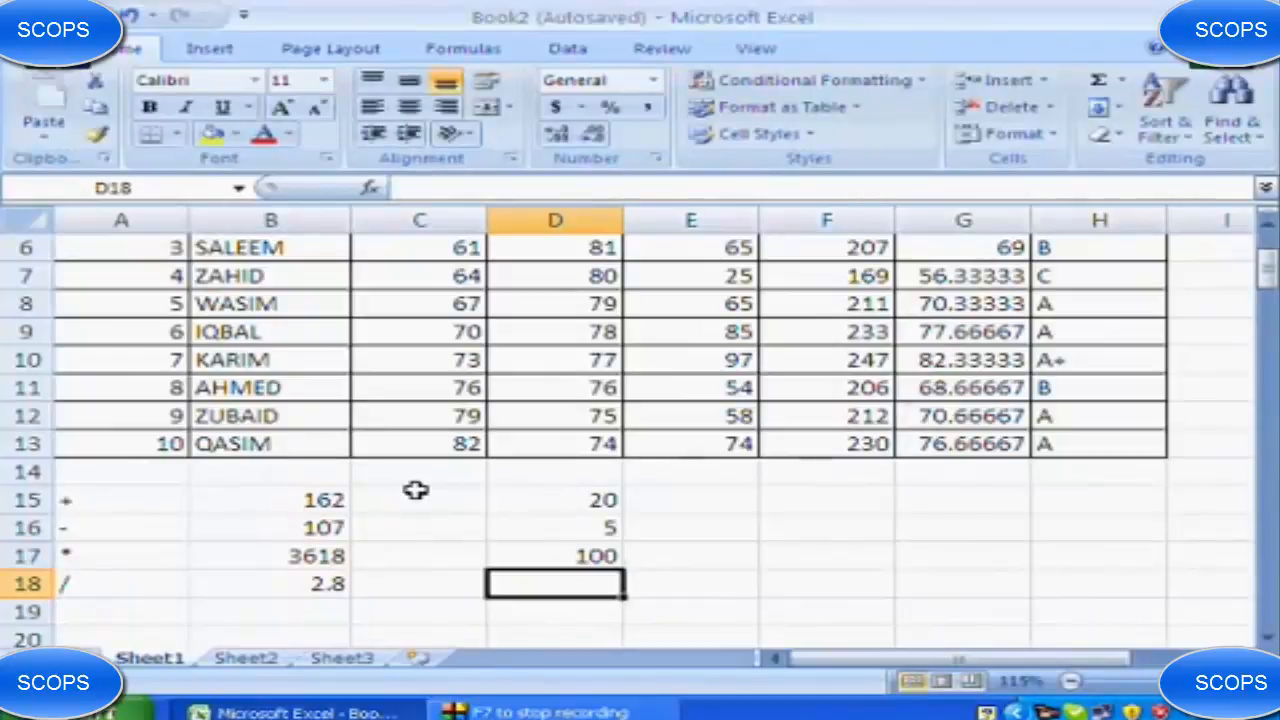
# Enter the constant division formula =10/2 in cell D18.
pyautogui.write('=')
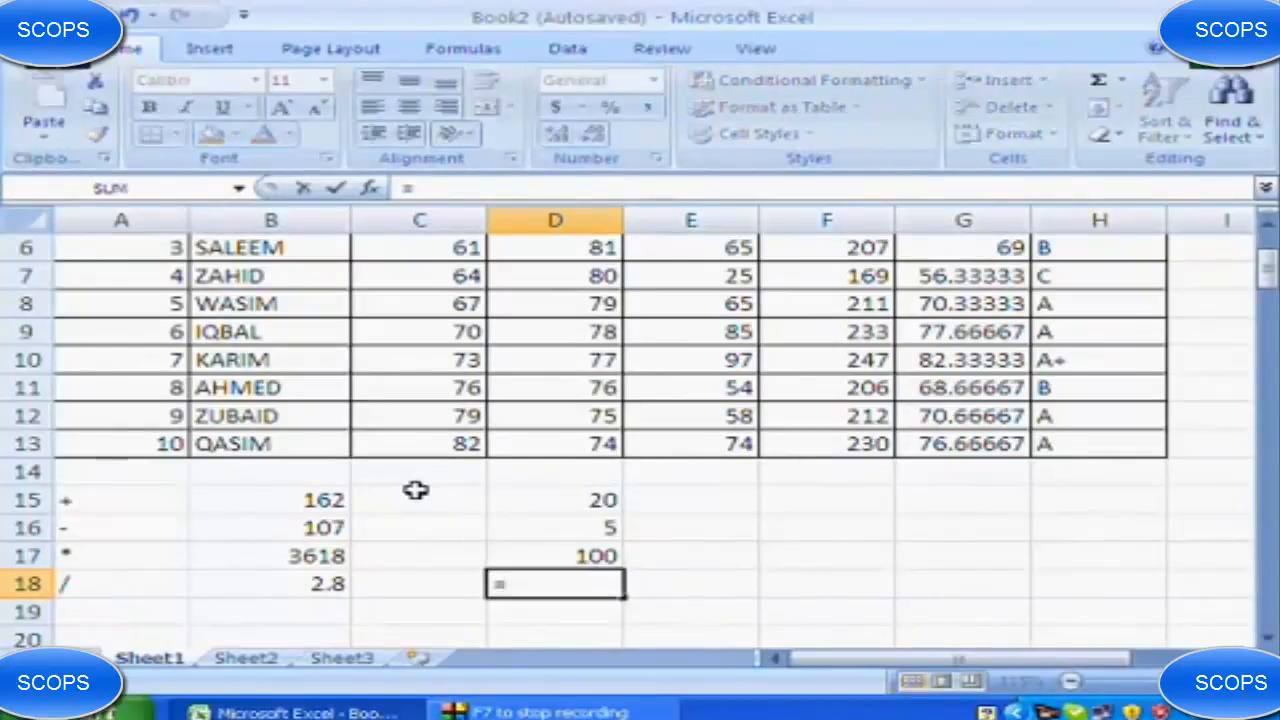
pyautogui.write('10/2')
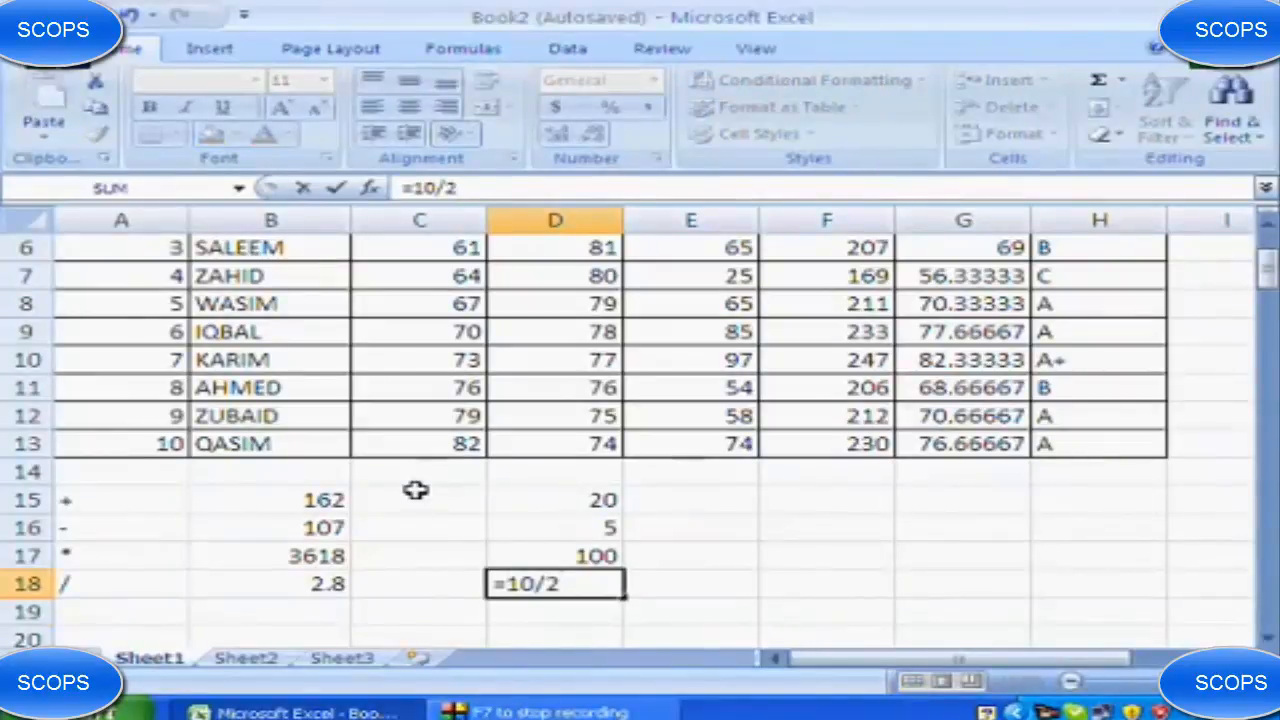
pyautogui.press('Return')
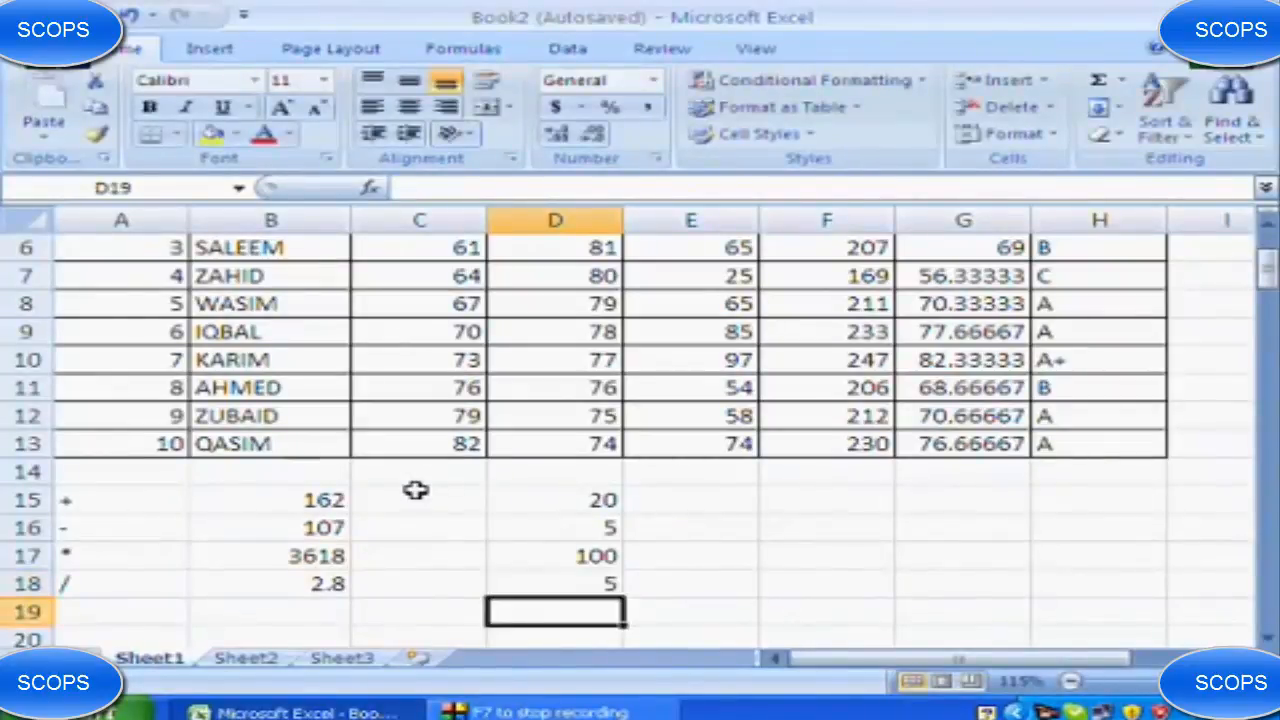